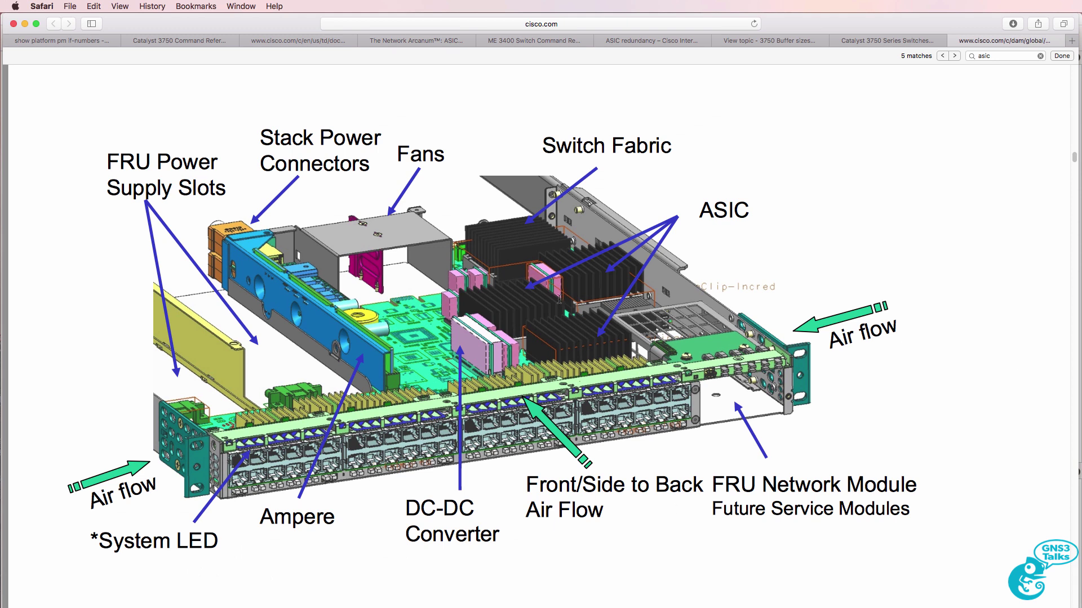
- Mark the ASIC label on the Cisco switch hardware diagram in Safari
drag(699, 215, 746, 213)
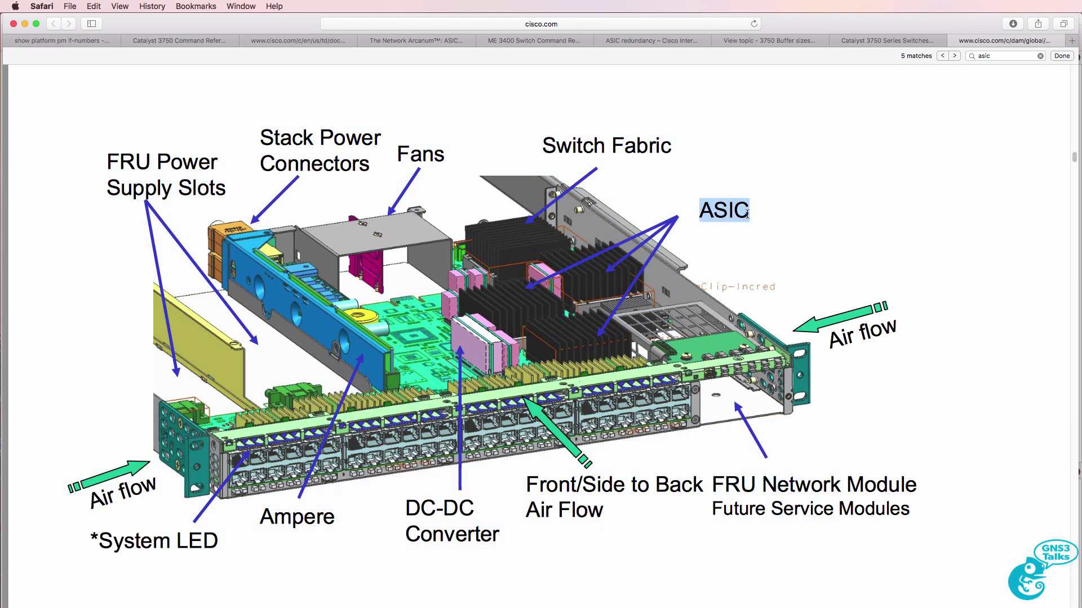
- Return to the telnet session and page through 'sh ver', confirming a WS-C3750-24TS
key(super+Tab)
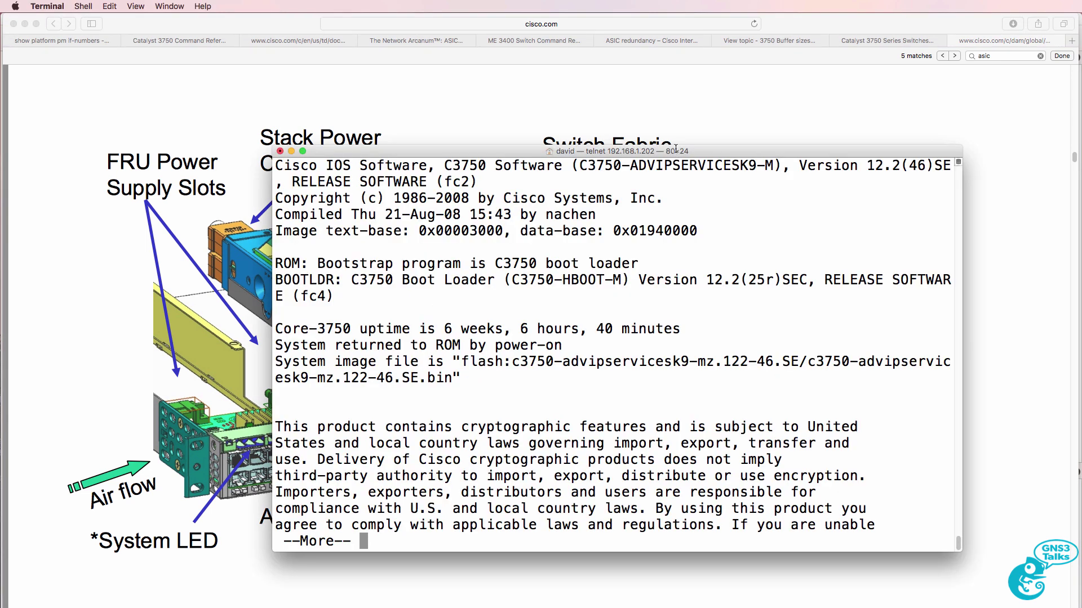
text(qsh ver)
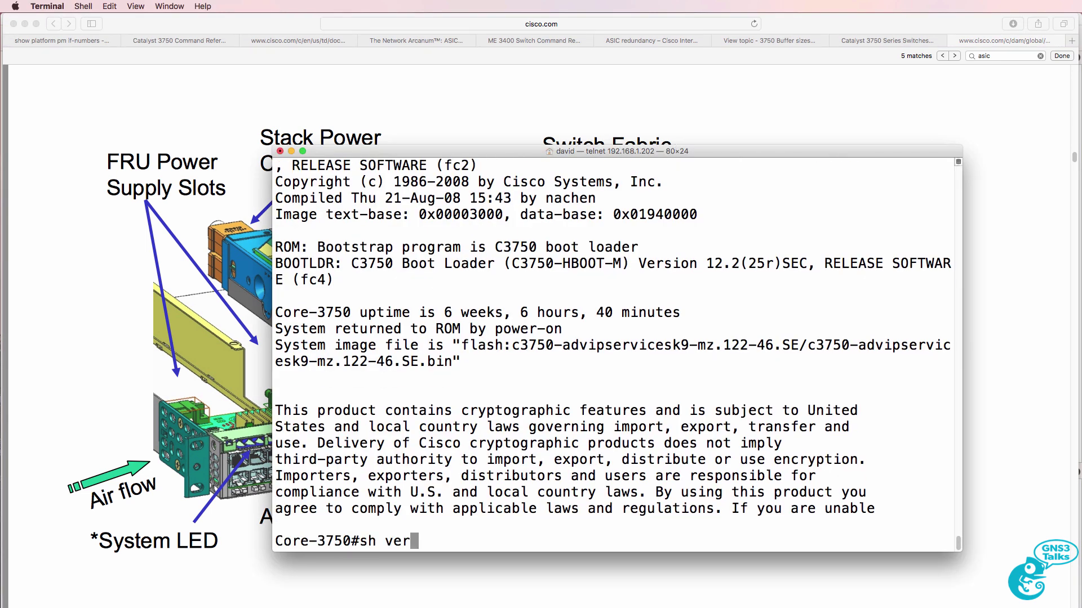
key(Return)
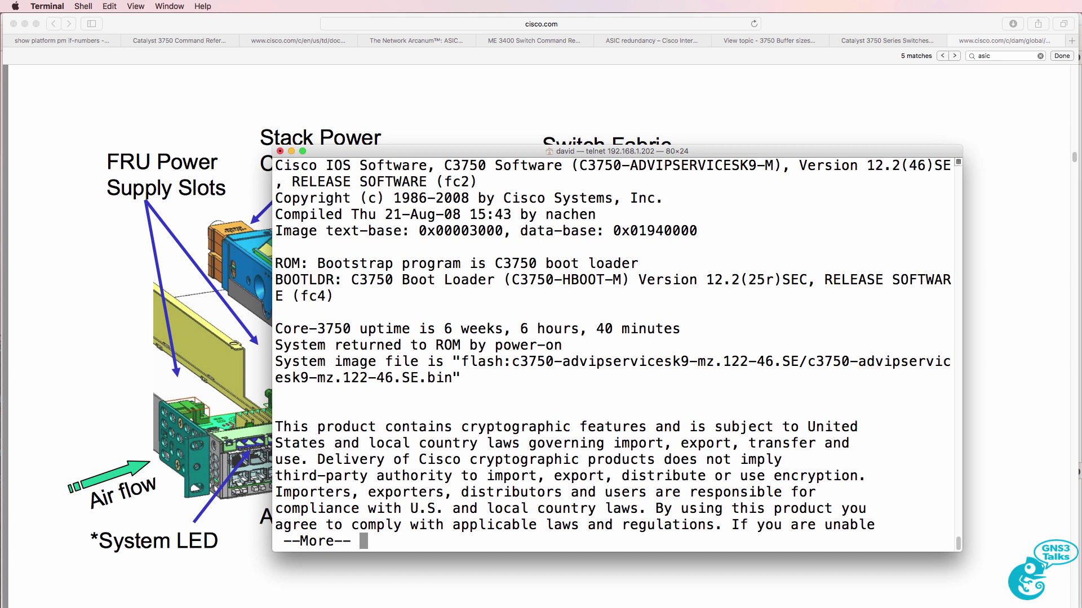
key(space)
key(space)
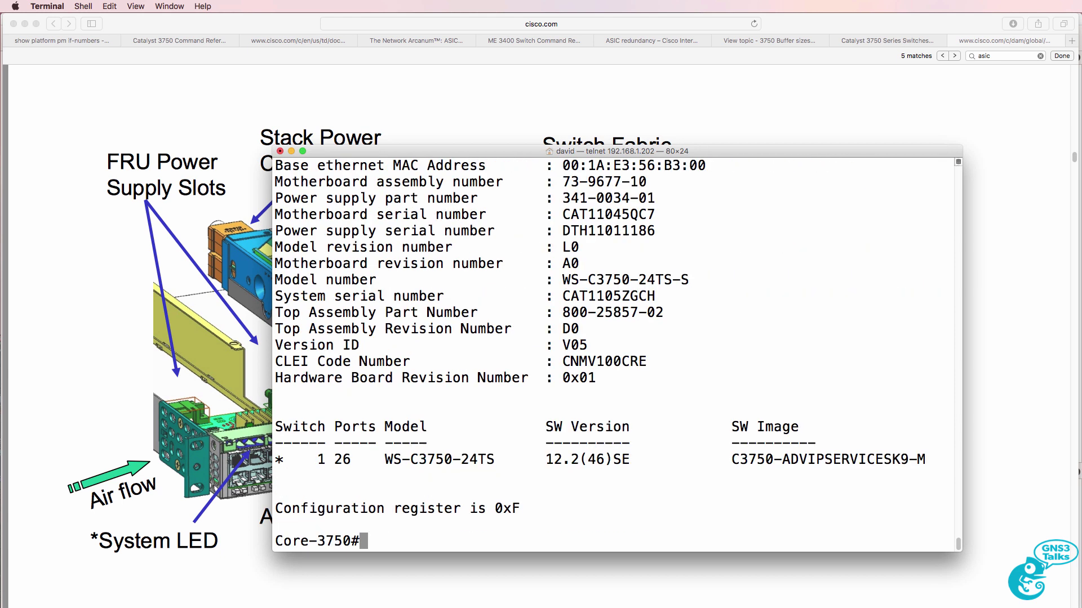
- List the 'show platform ?' subcommands and point out the pm Port Manager entry
text(show platform )
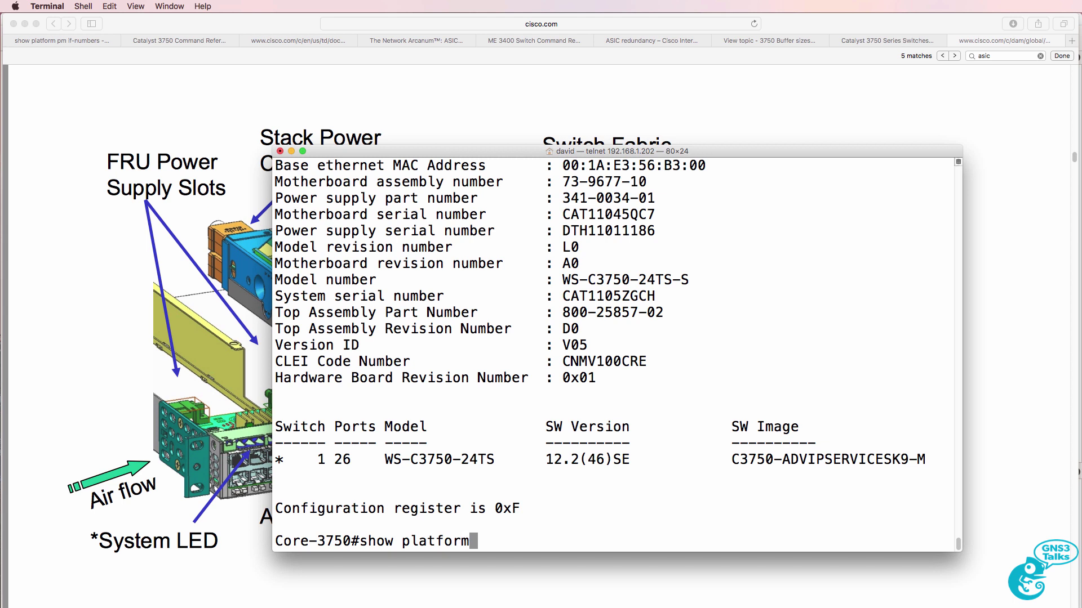
text(?)
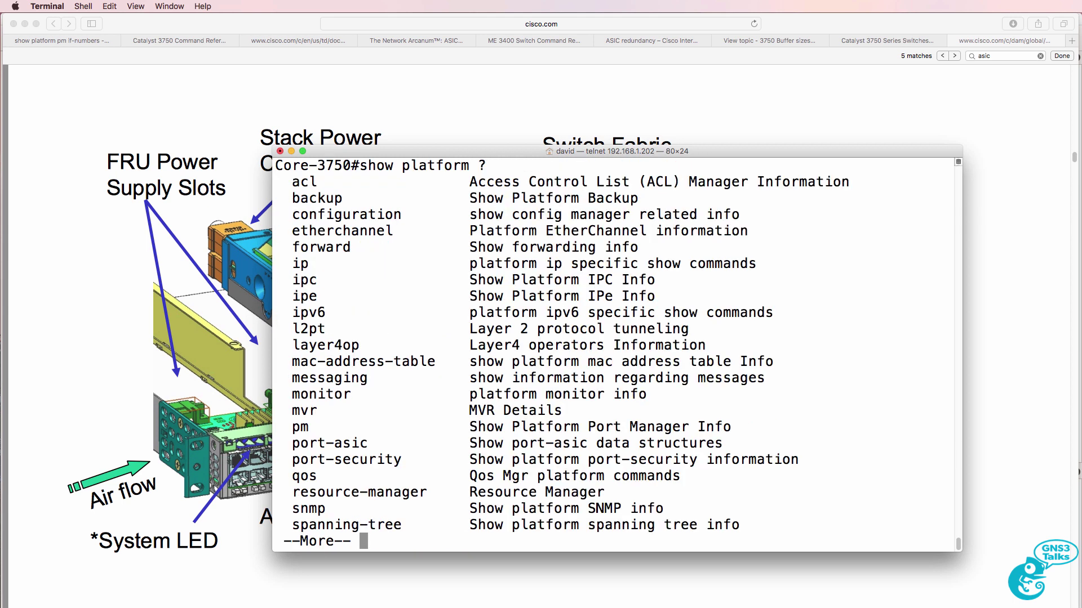
key(space)
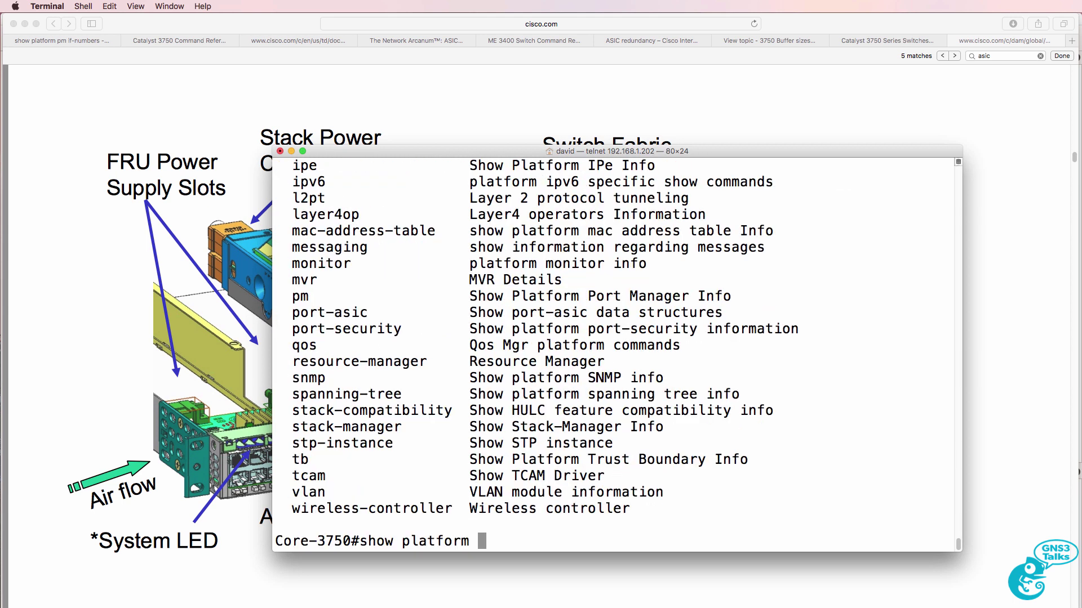
drag(758, 291, 271, 299)
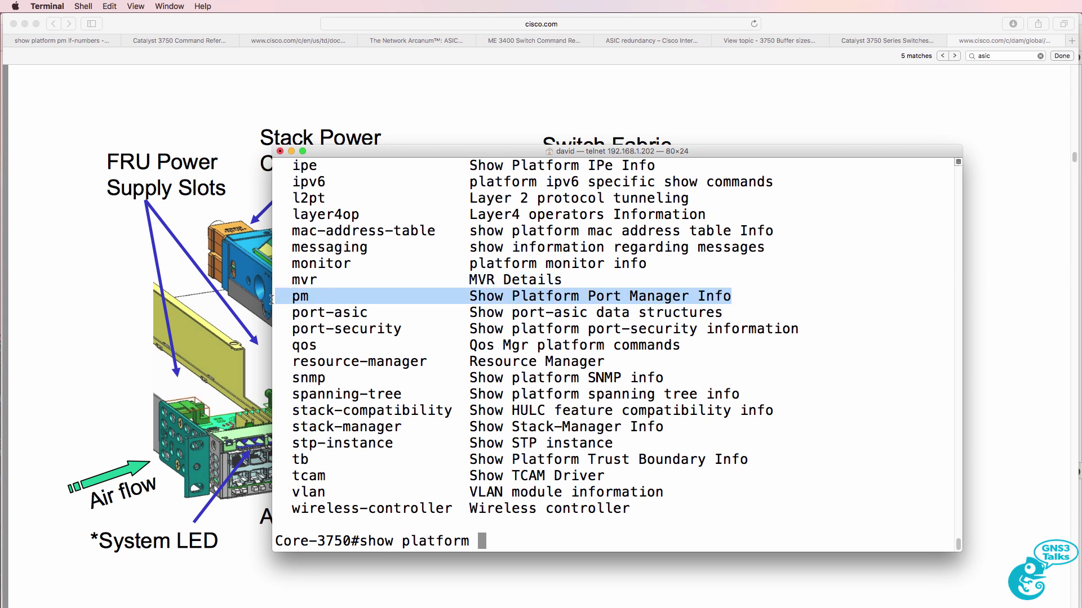
- Run 'show platform pm if-numbers' and review Gi1/0/1's port value in the table
text(p)
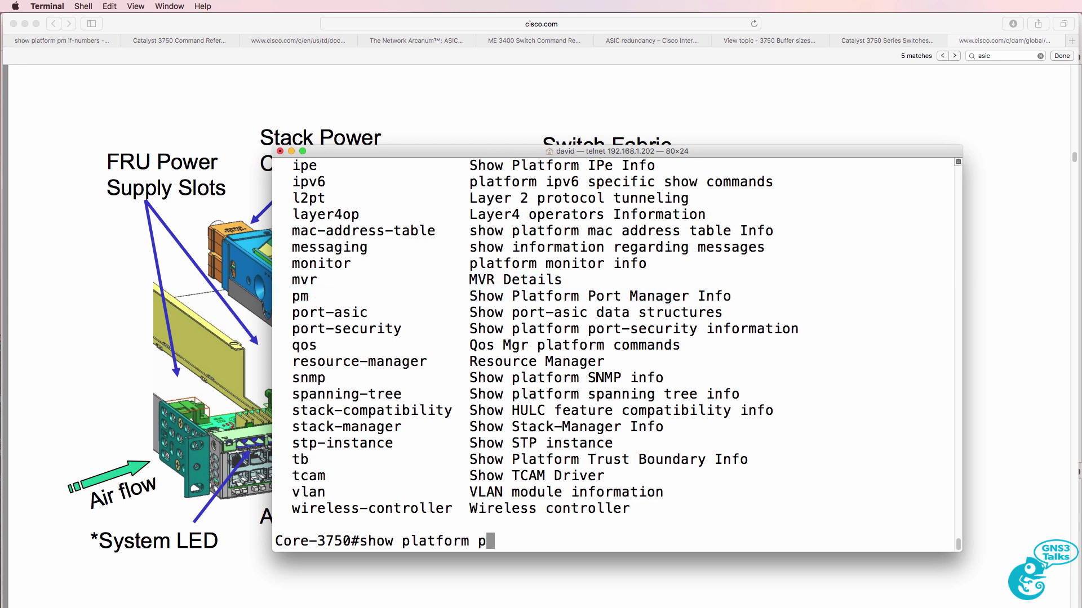
text(m ?if)
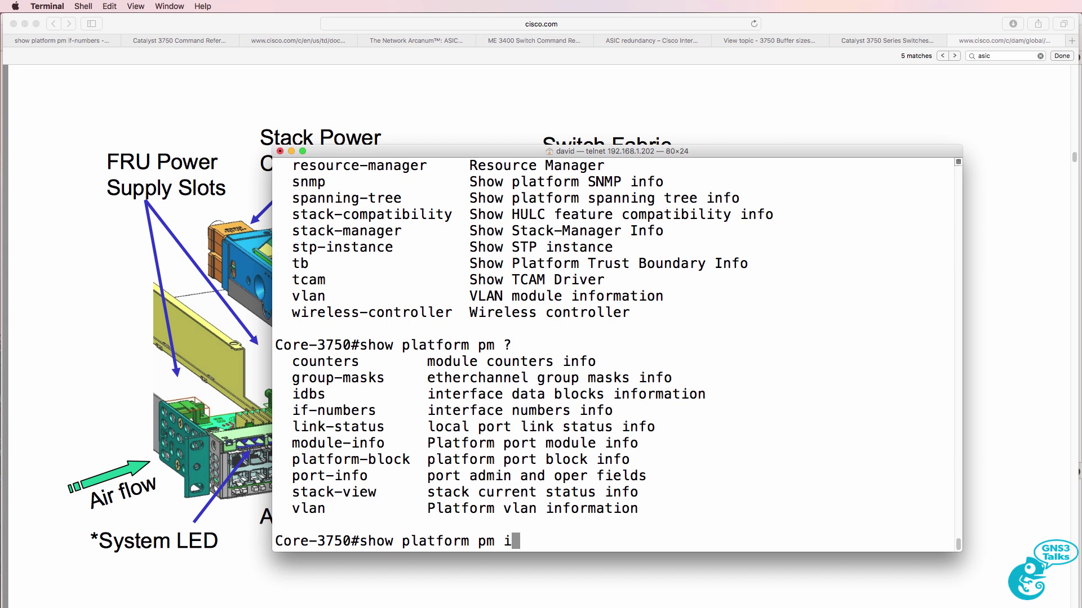
key(Tab)
text(?)
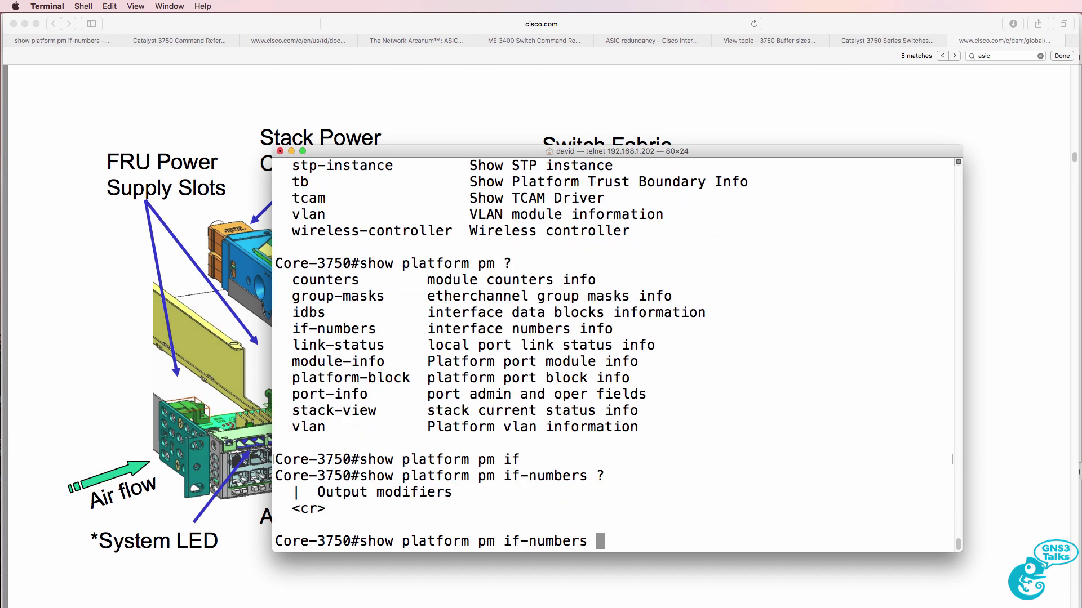
key(Return)
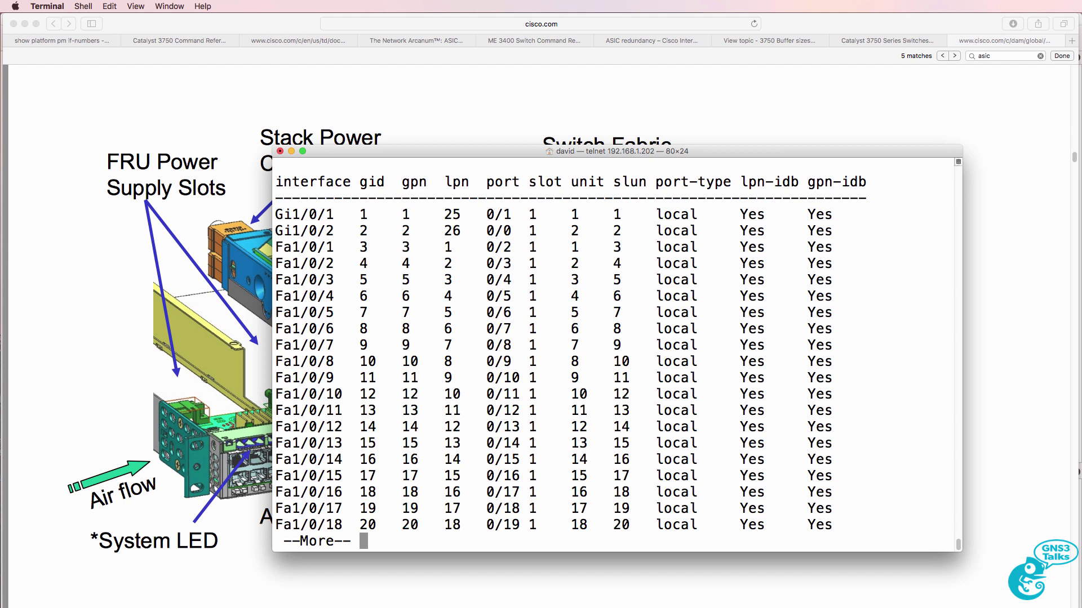
drag(333, 211, 274, 213)
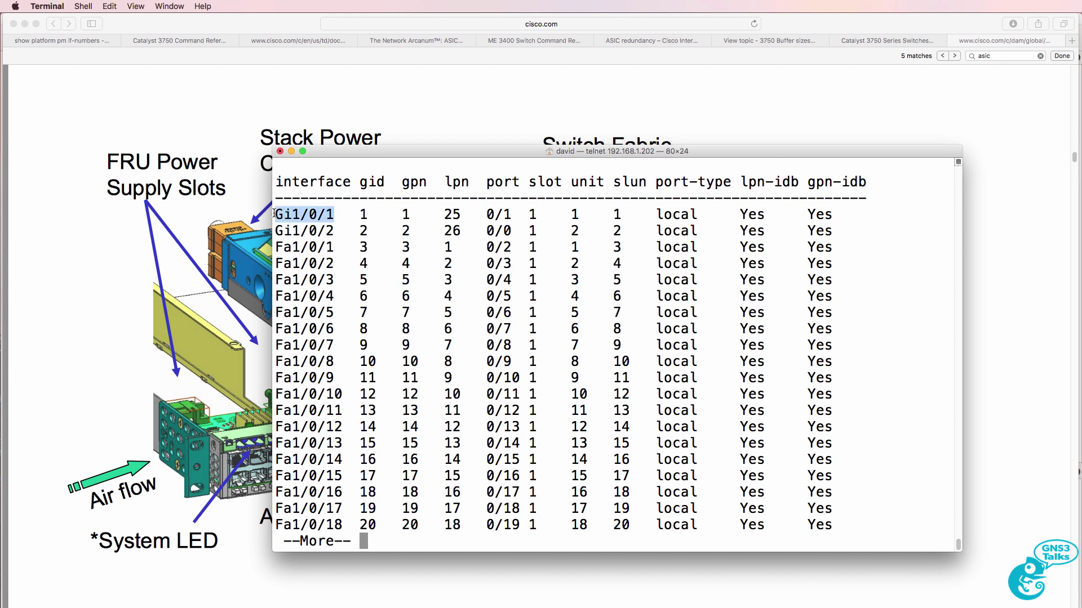
mouse_move(487, 213)
mouse_down()
mouse_move(517, 214)
mouse_move(494, 214)
mouse_up()
click(489, 226)
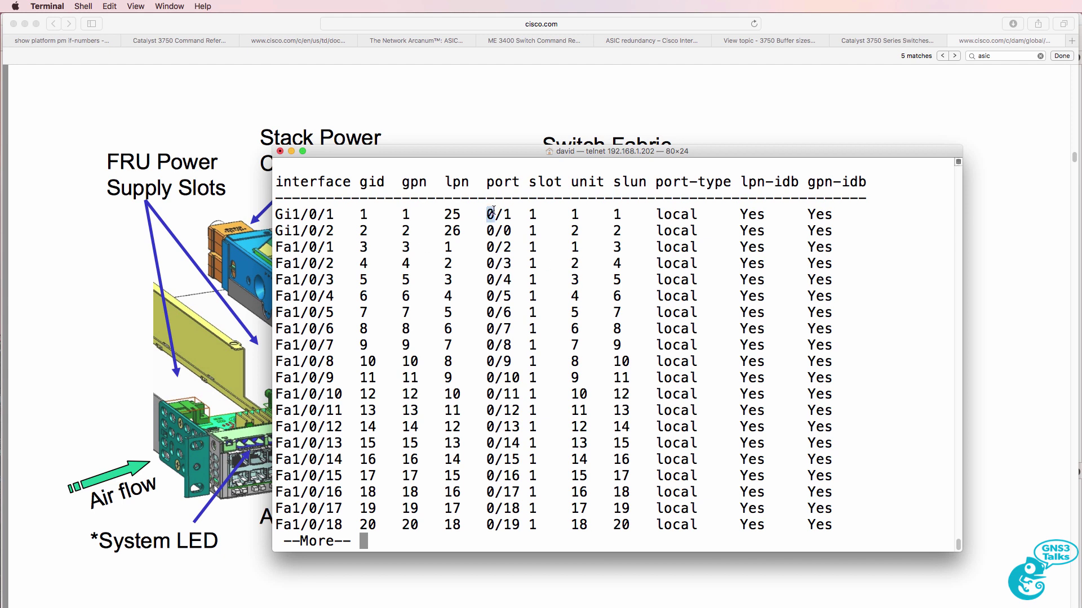
key(space)
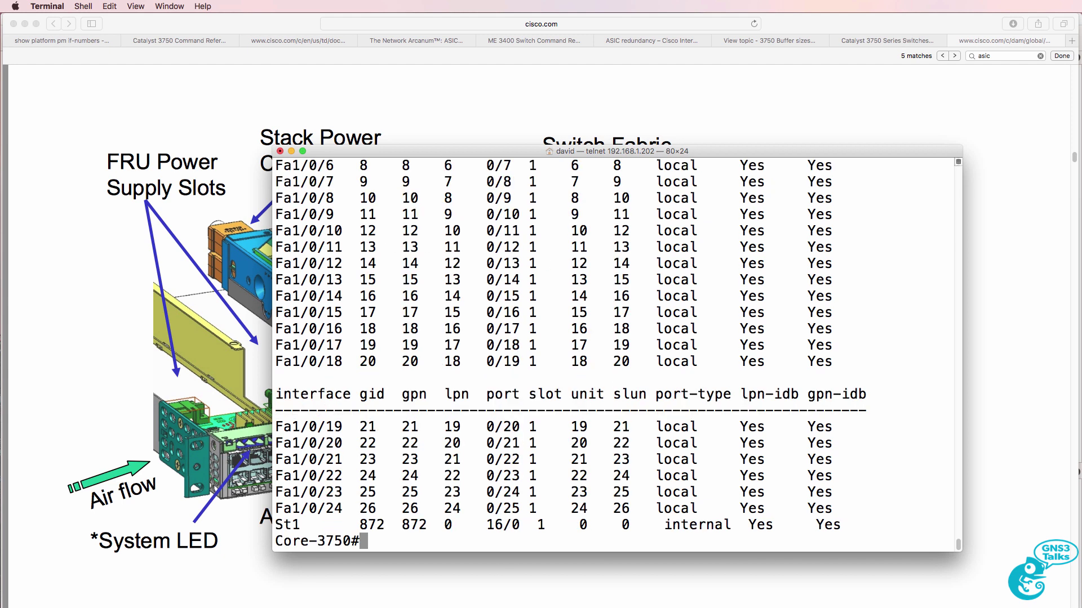
- Recall the if-numbers command and trim it back to 'show platform pm '
key(Up)
key(BackSpace)
key(BackSpace)
key(BackSpace)
key(BackSpace)
key(BackSpace)
key(BackSpace)
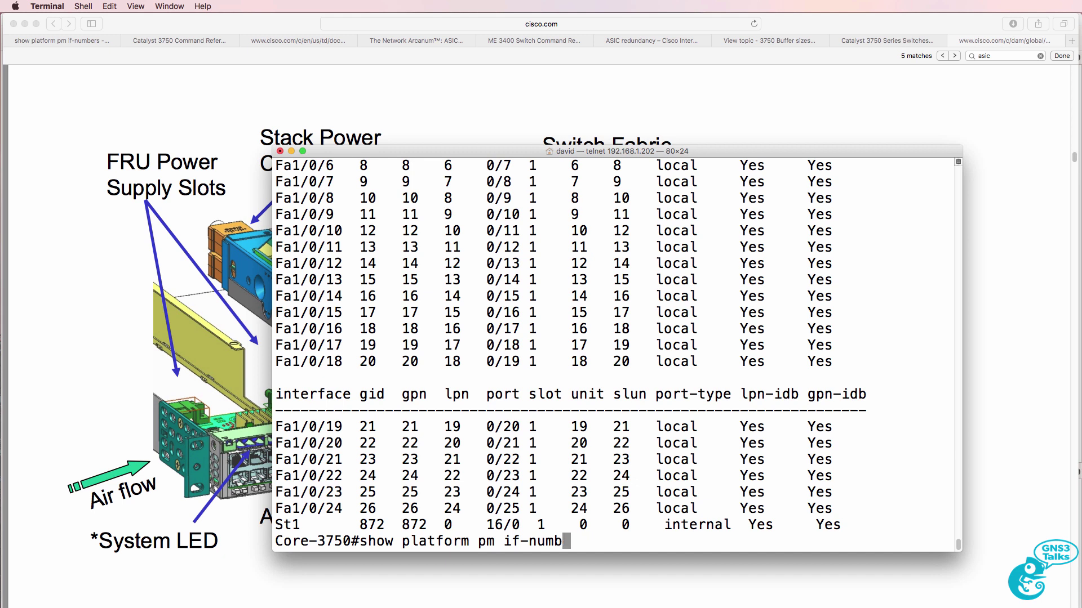
key(BackSpace)
key(BackSpace)
key(BackSpace)
key(BackSpace)
- Run 'show platform pm platform-block' and mark asic 0 for Fa1/0/1 and Fa1/0/21
text(pl)
key(Tab)
key(Return)
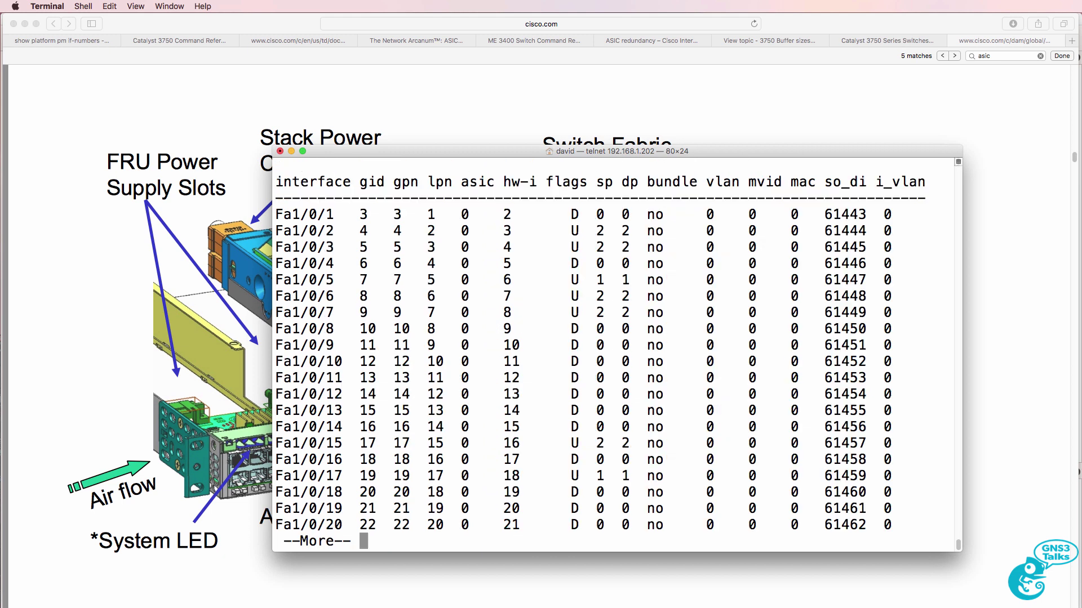
scroll(338, 282, up, 2)
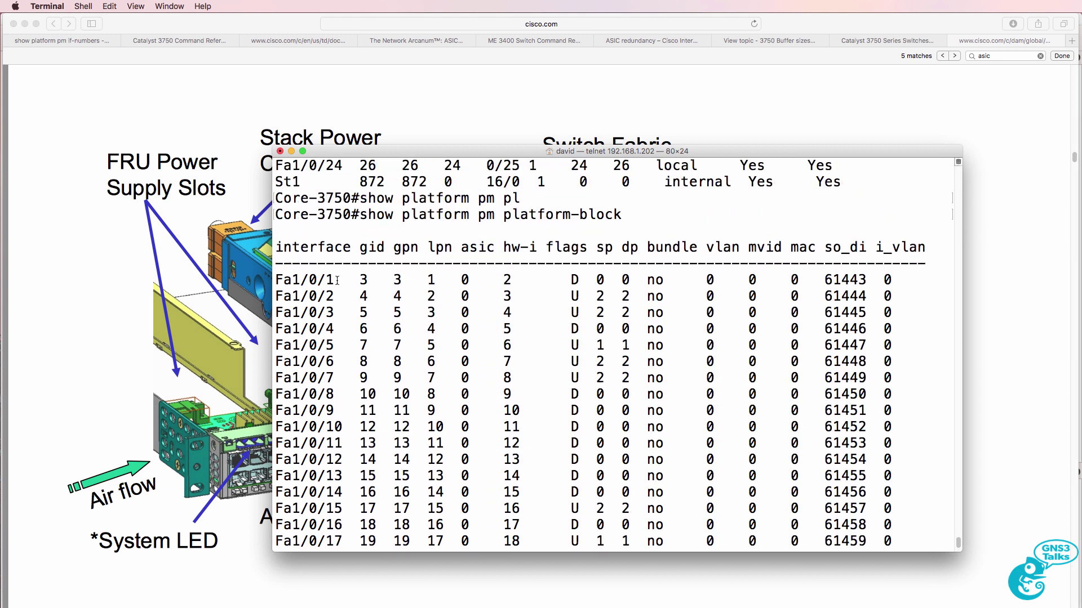
drag(335, 280, 245, 277)
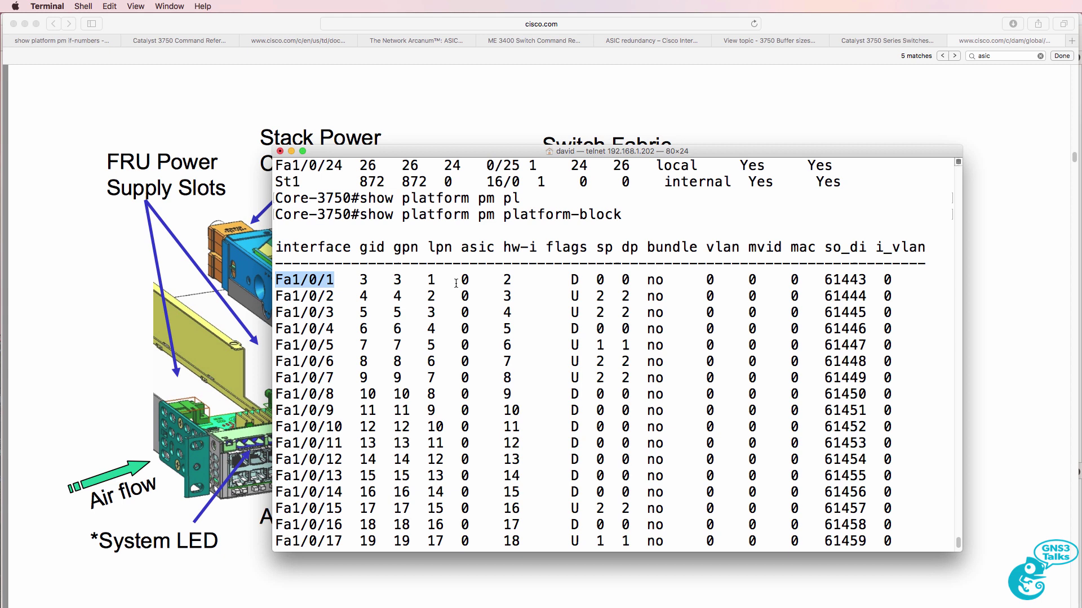
drag(461, 280, 469, 280)
key(super+Tab)
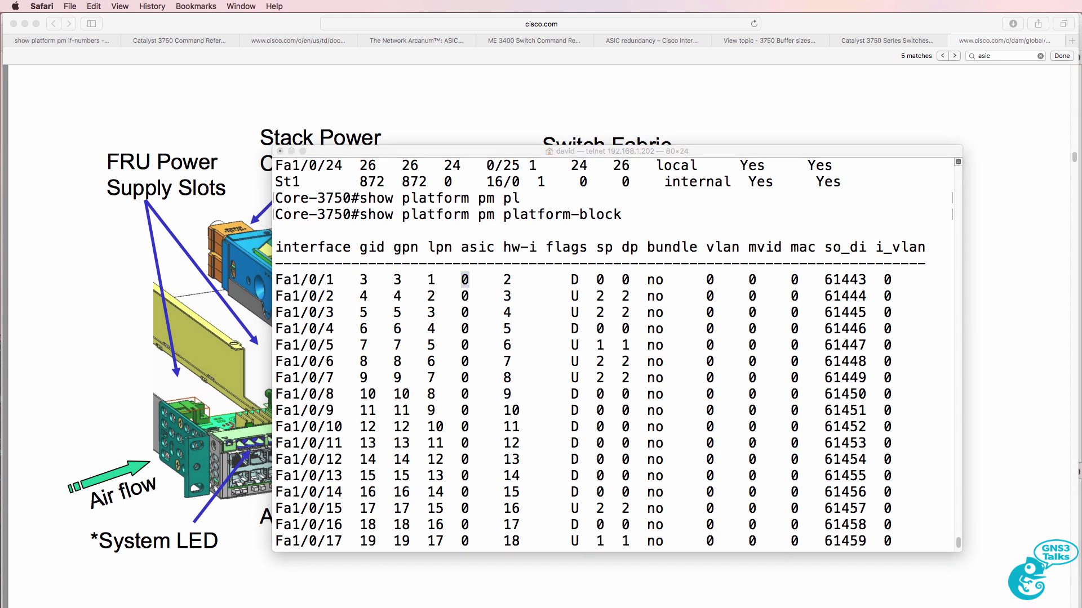
click(443, 353)
scroll(423, 330, down, 5)
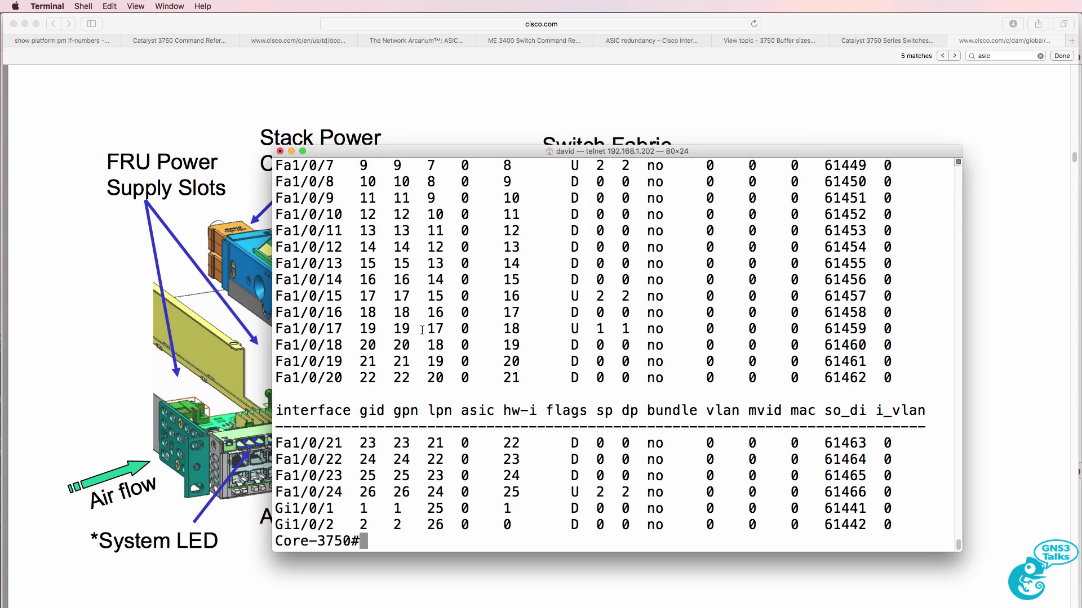
drag(455, 440, 478, 441)
- Run 'show platform port-asic stats drop' and mark Supervisor Queue 8 (57697) and Queue 10 (16071) drops
text(show platform port-asic stats dro)
key(Tab)
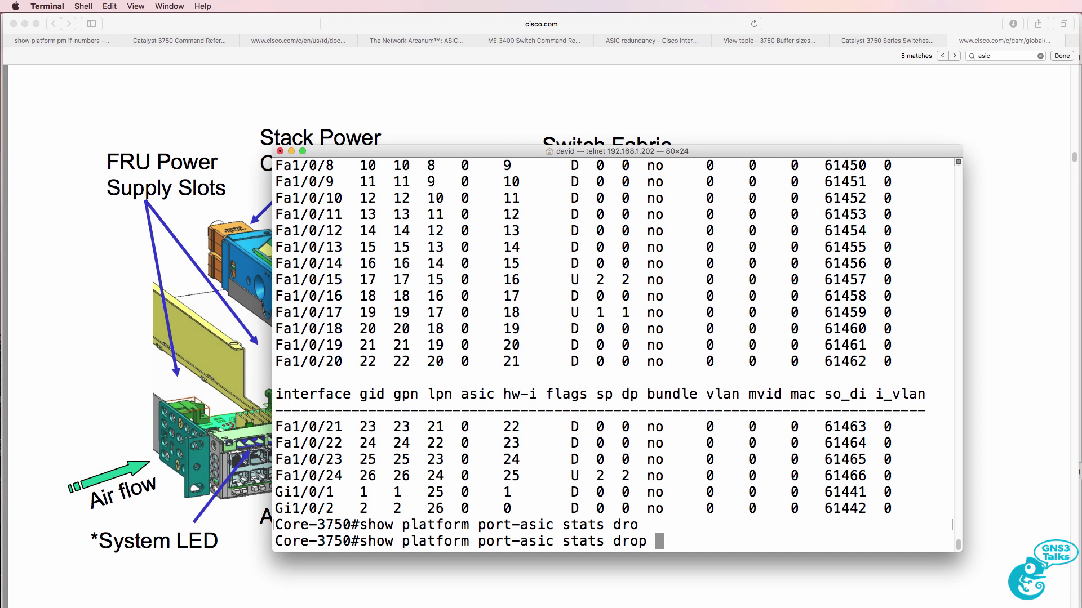
key(Return)
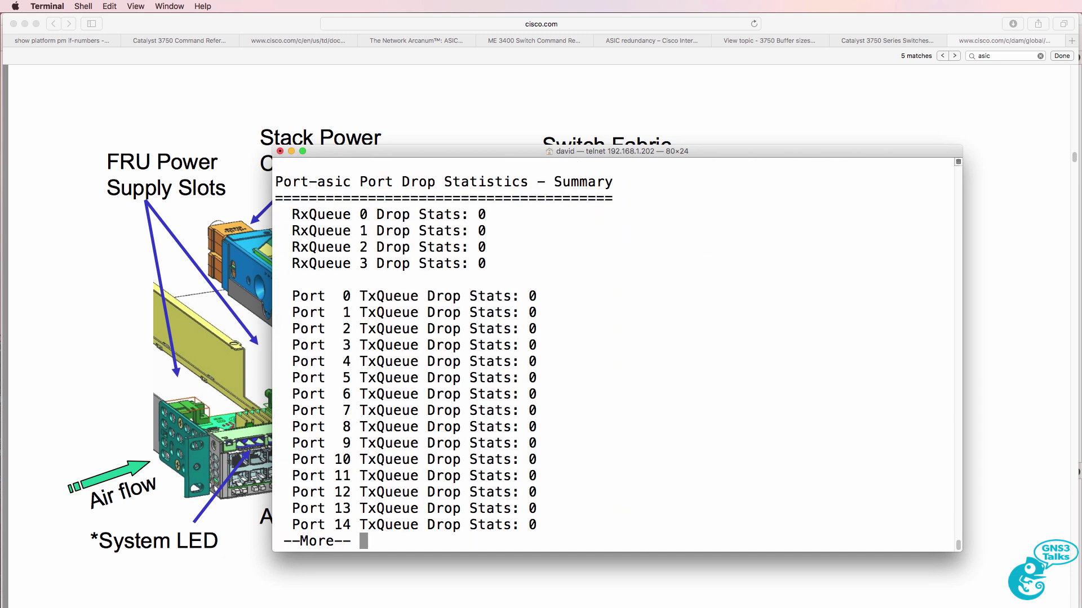
scroll(457, 342, up, 1)
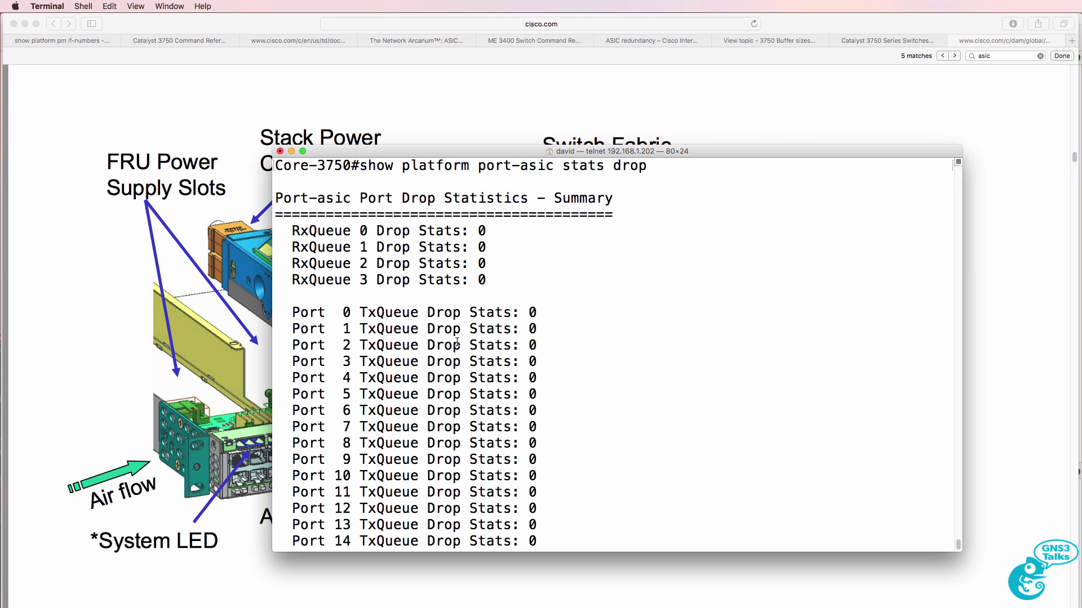
key(space)
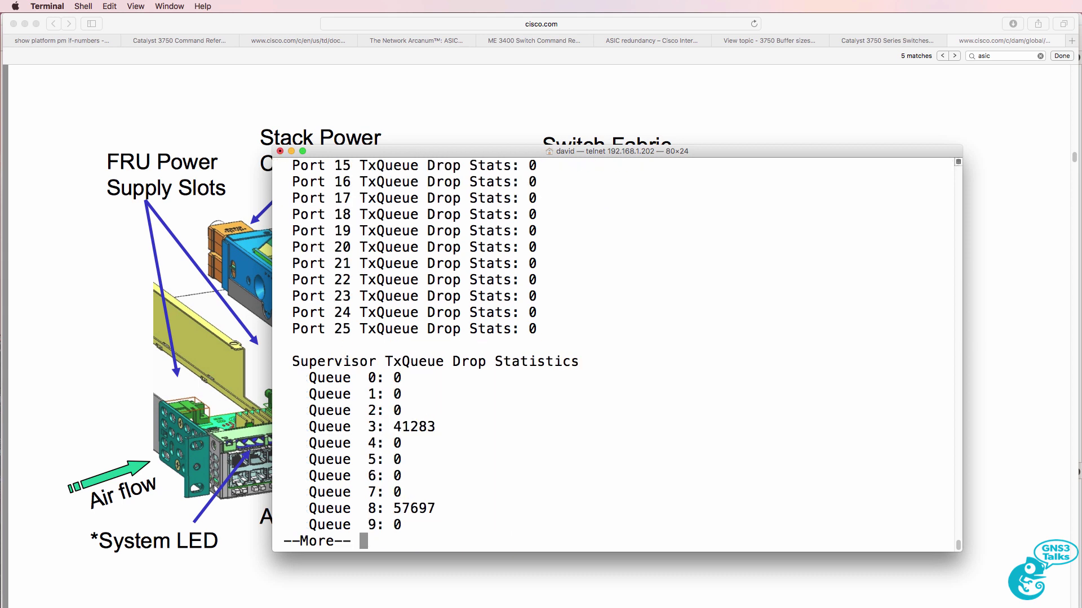
drag(294, 363, 592, 355)
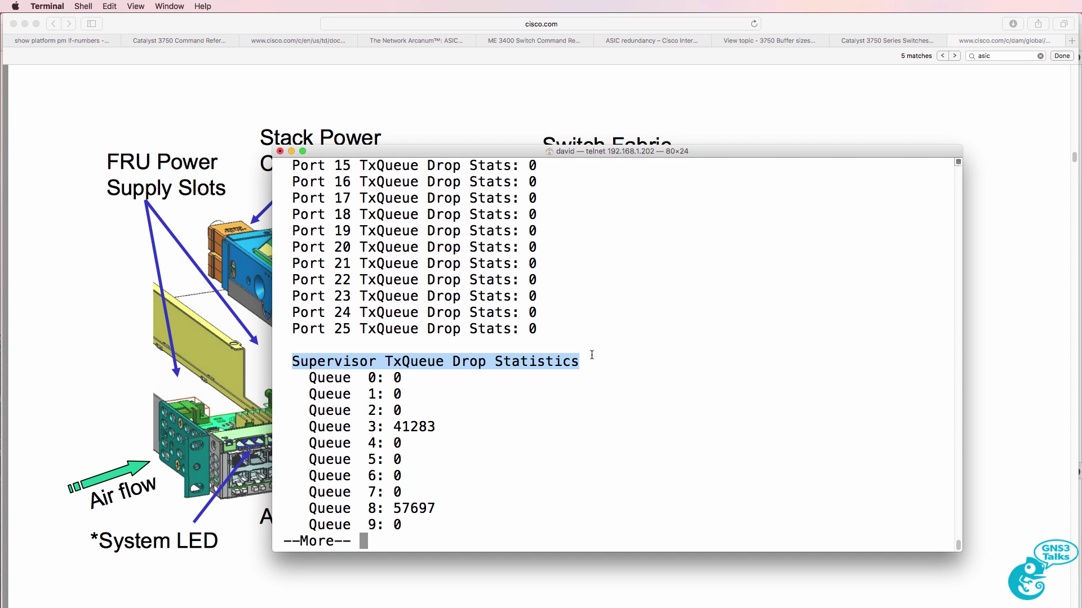
key(space)
scroll(591, 354, up, 6)
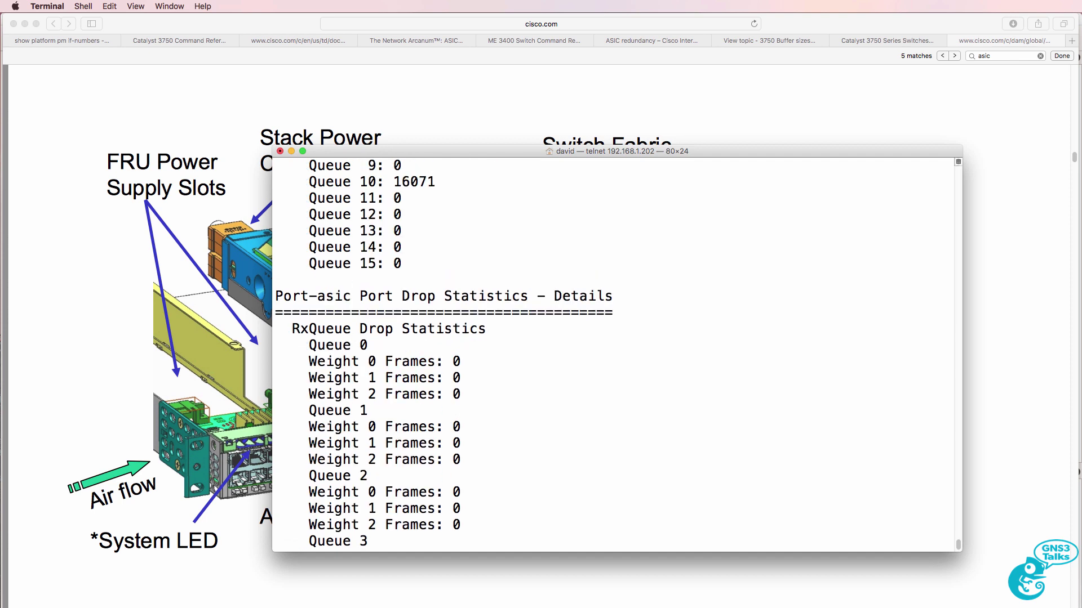
scroll(591, 354, down, 2)
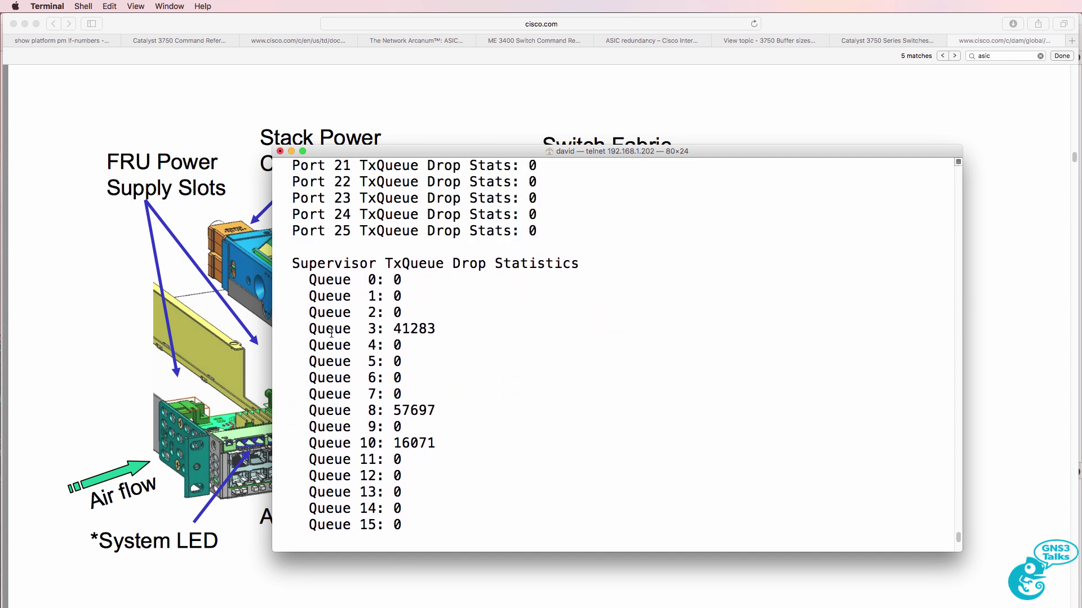
drag(308, 328, 454, 329)
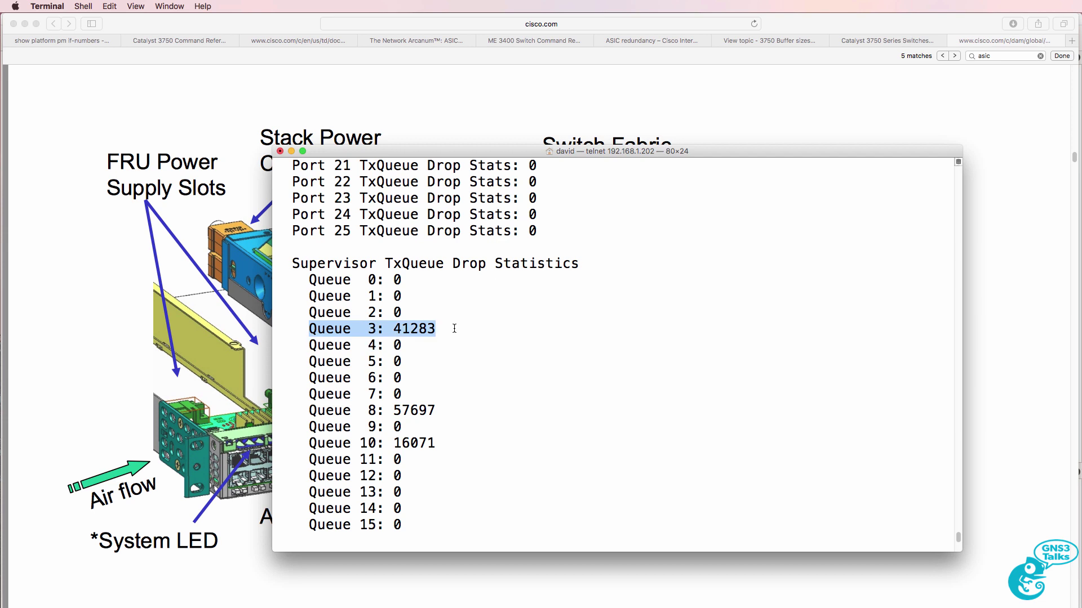
drag(292, 411, 477, 410)
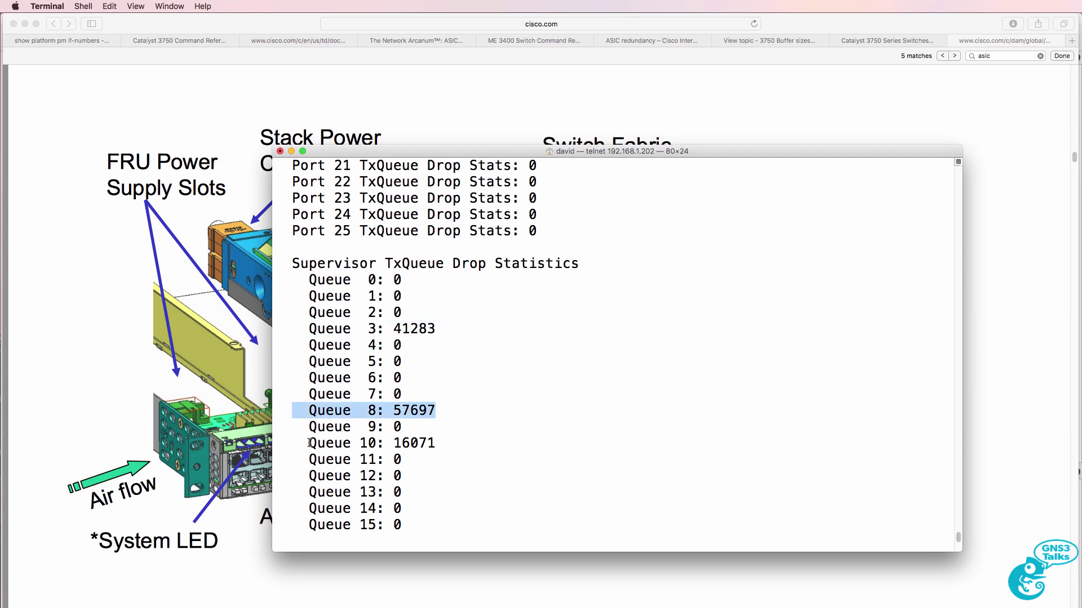
drag(309, 442, 455, 444)
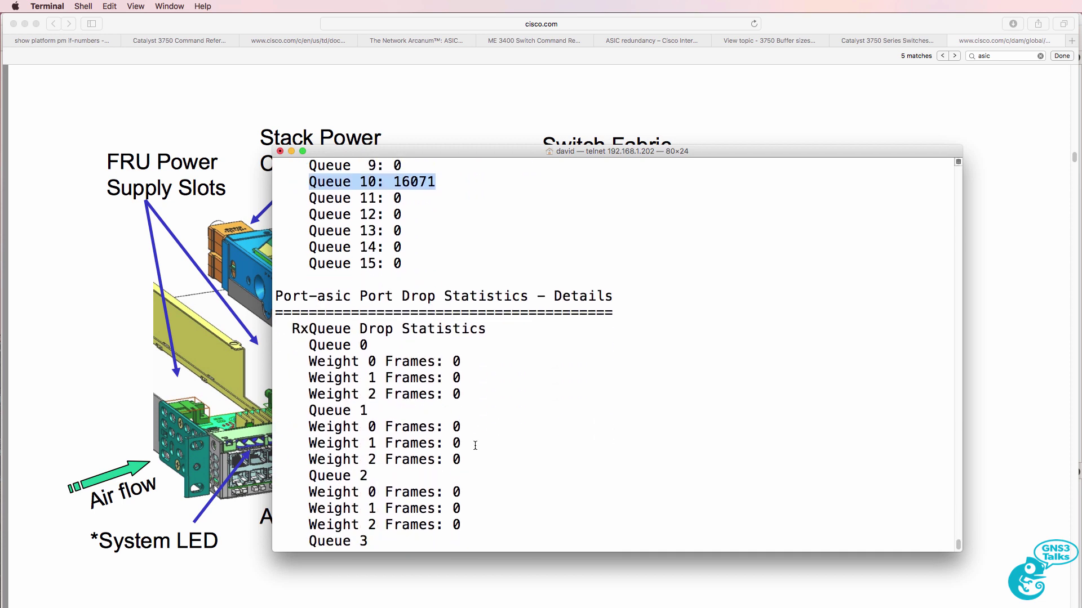
- Review Queue 0's weight frame counts and per-port drops, then recall the command without 'drop'
drag(308, 329, 385, 327)
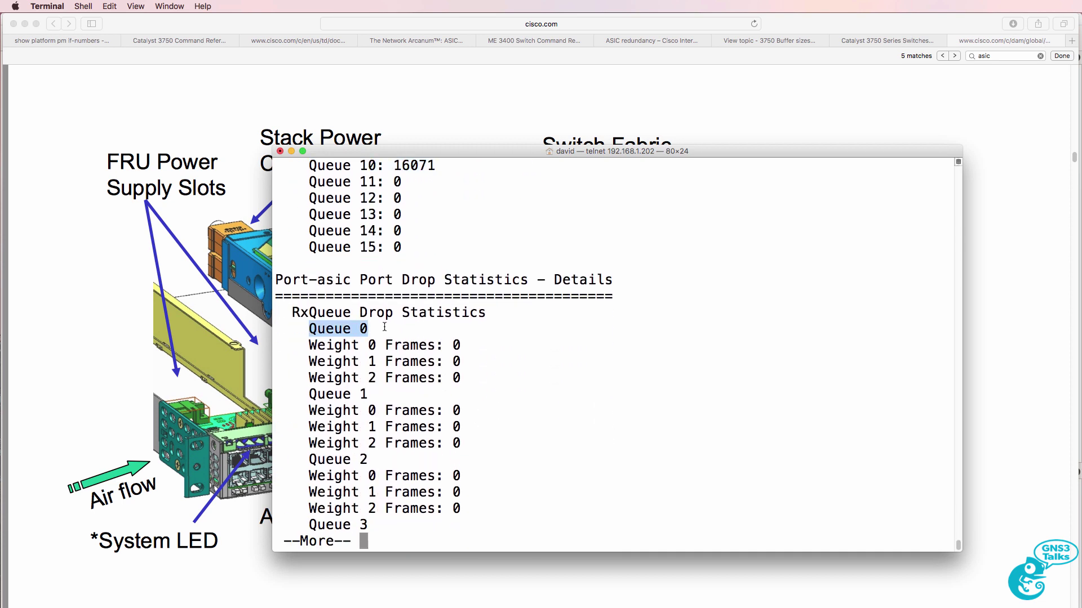
drag(306, 344, 492, 373)
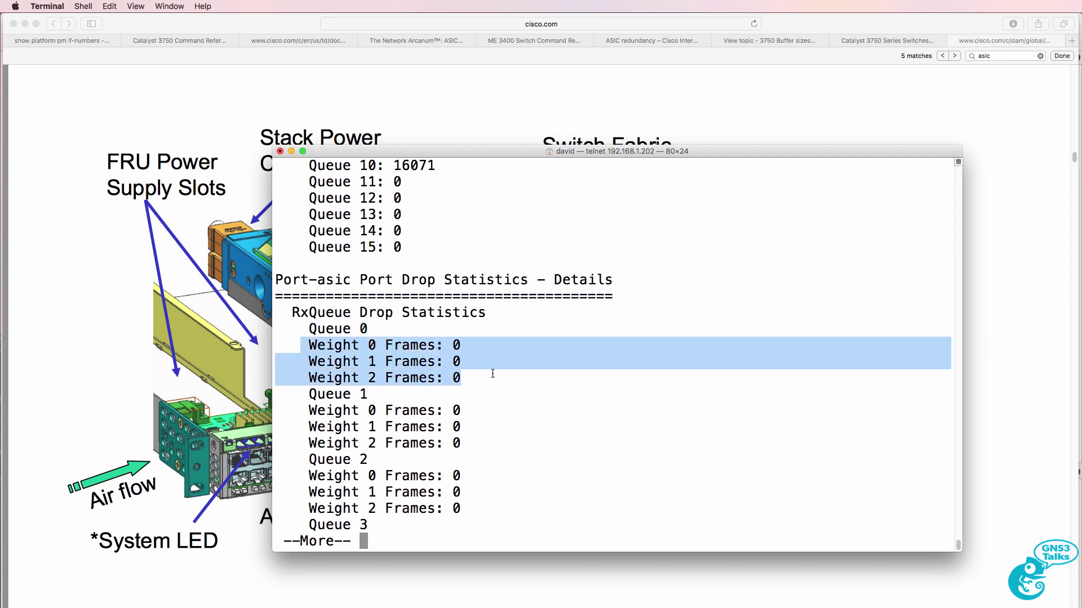
key(space)
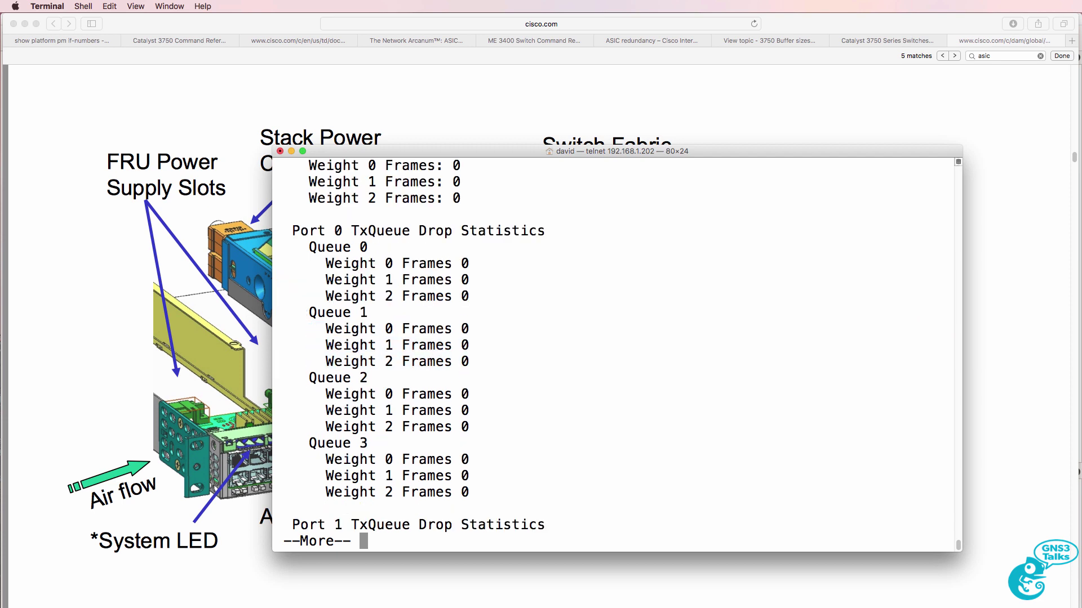
key(space)
key(space)
key(space)
key(space)
key(space)
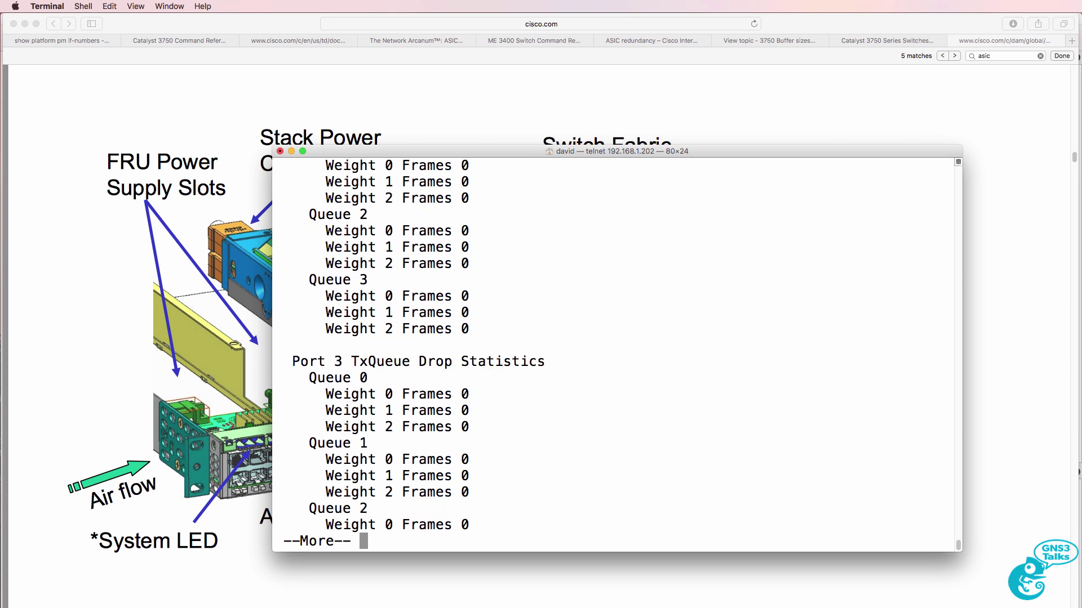
key(space)
key(space)
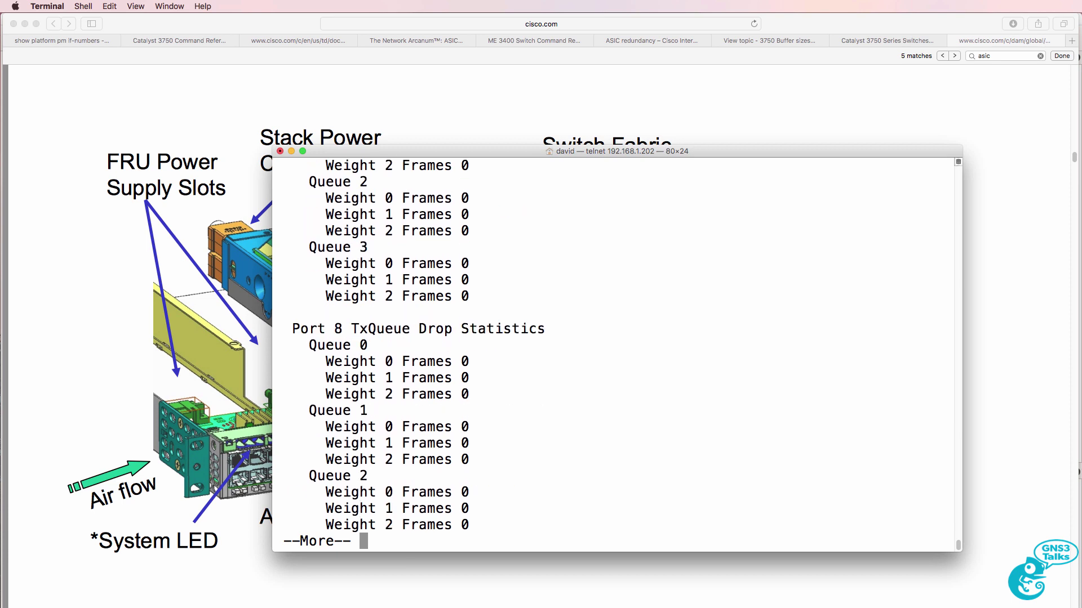
key(q)
key(Up)
key(BackSpace)
key(BackSpace)
key(BackSpace)
key(BackSpace)
key(BackSpace)
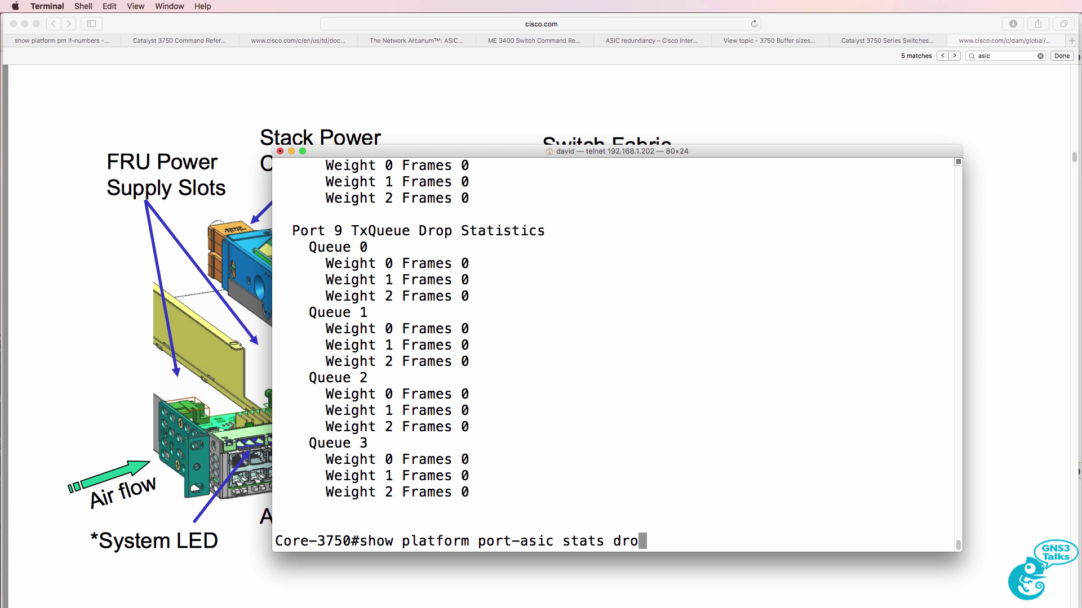
- Run 'show platform port-asic stats enqueue' and mark the Port 3, 4 and 7 counts
text(?)
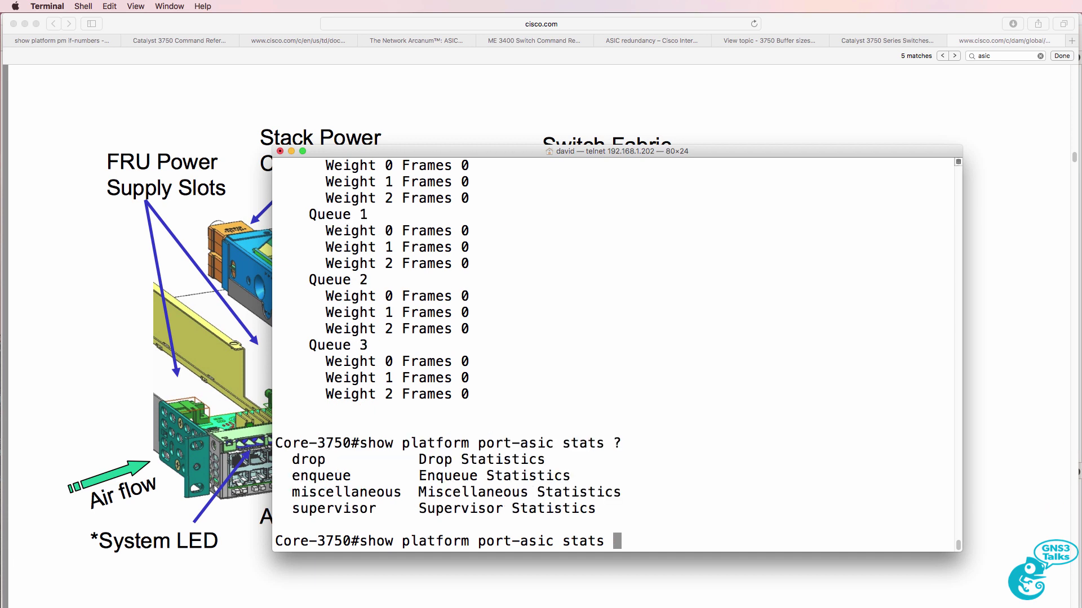
text(en)
key(Tab)
key(Return)
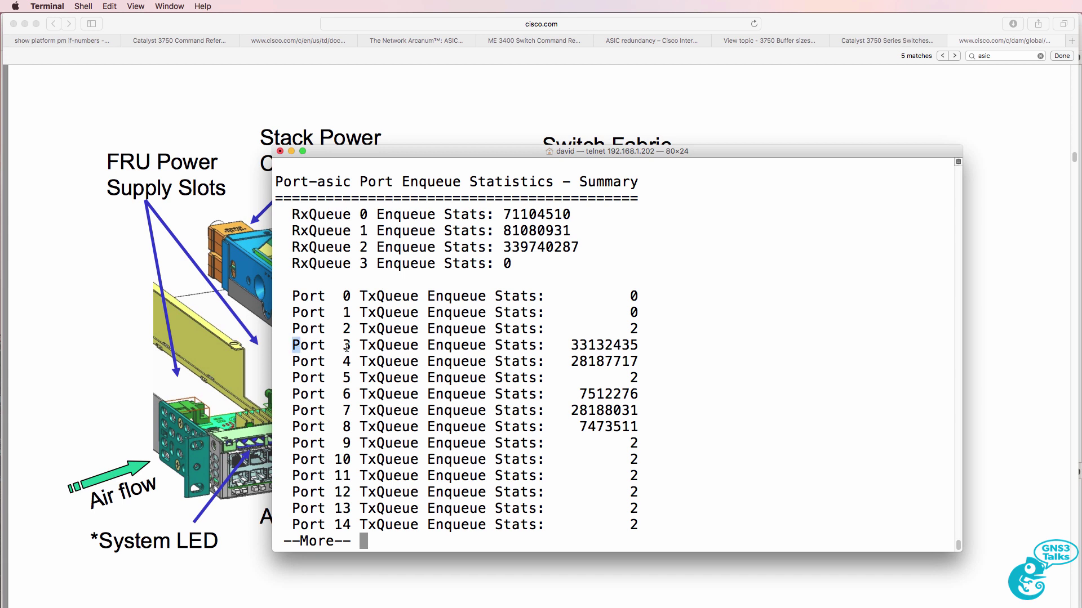
drag(291, 344, 693, 367)
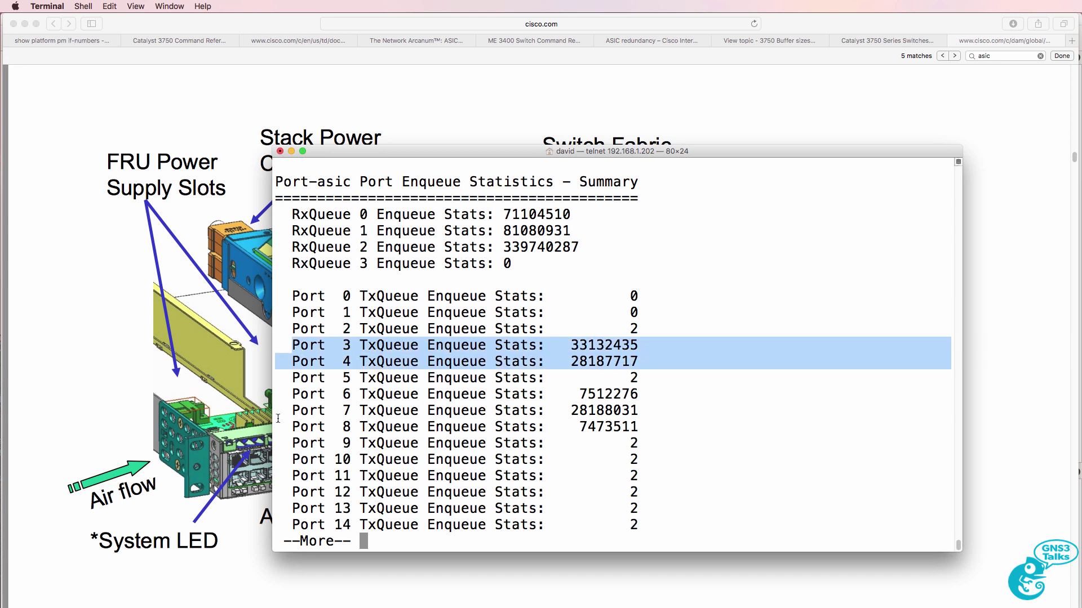
drag(284, 406, 668, 417)
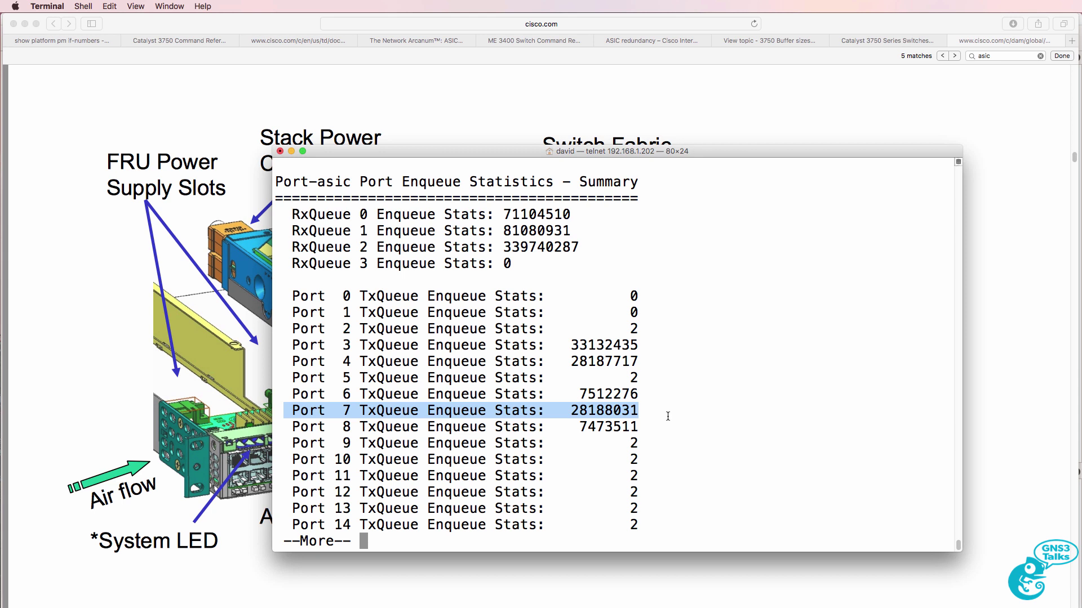
key(space)
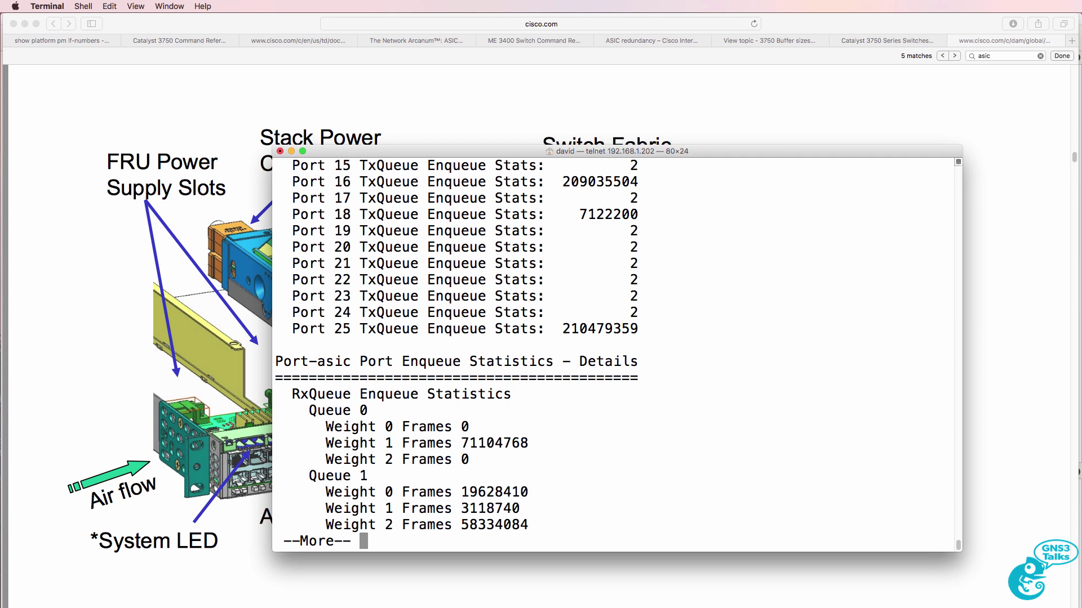
key(space)
- Quit the enqueue output and recall the command, trimming it back
key(q)
key(Up)
key(BackSpace)
key(BackSpace)
key(BackSpace)
key(BackSpace)
key(BackSpace)
key(BackSpace)
key(BackSpace)
key(BackSpace)
key(BackSpace)
key(BackSpace)
key(BackSpace)
key(BackSpace)
key(BackSpace)
key(BackSpace)
key(BackSpace)
key(BackSpace)
key(BackSpace)
key(BackSpace)
key(BackSpace)
key(BackSpace)
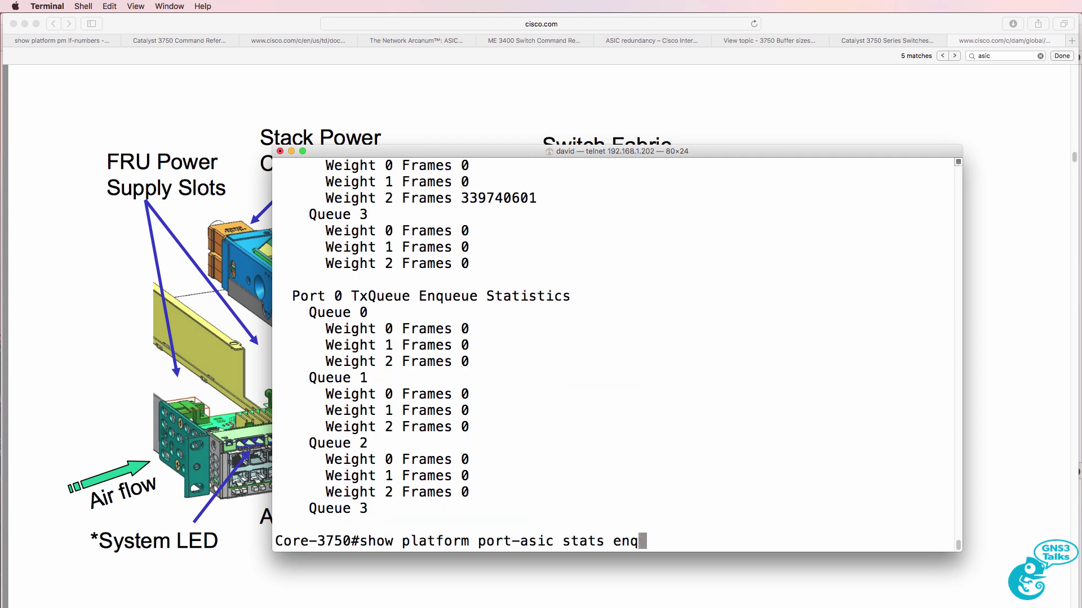
- Re-run 'show platform pm if-numbers', then recall it and remove 'if-numbers'
key(BackSpace)
key(BackSpace)
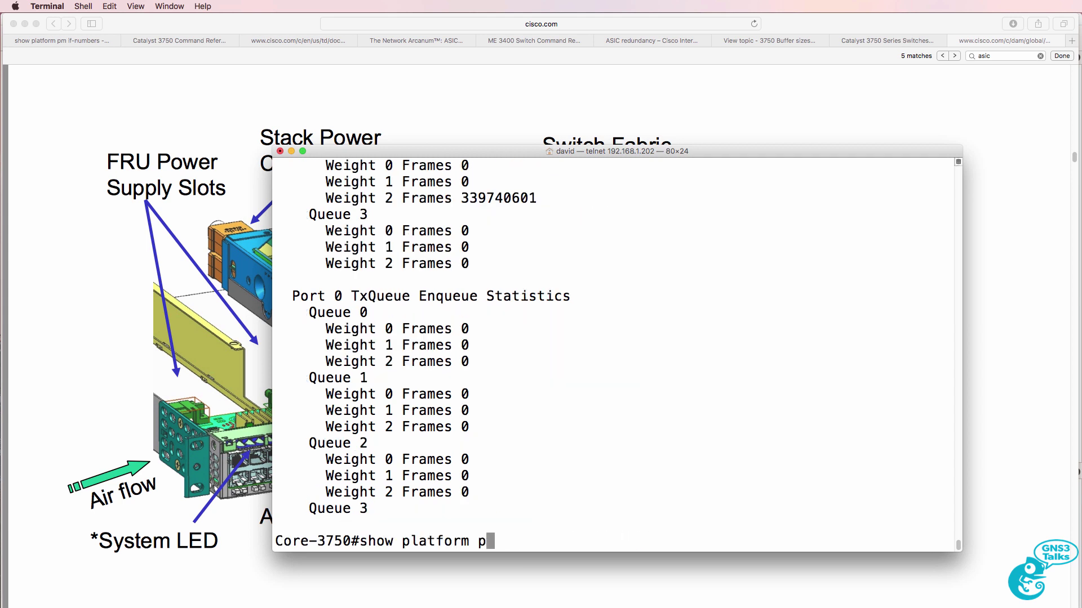
text(?m)
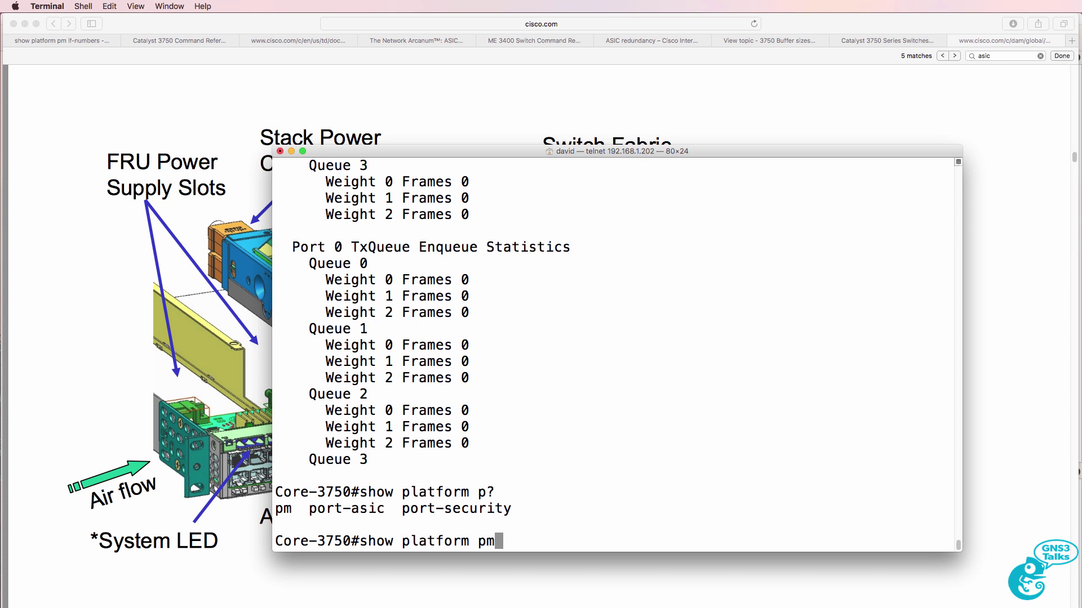
text( ?)
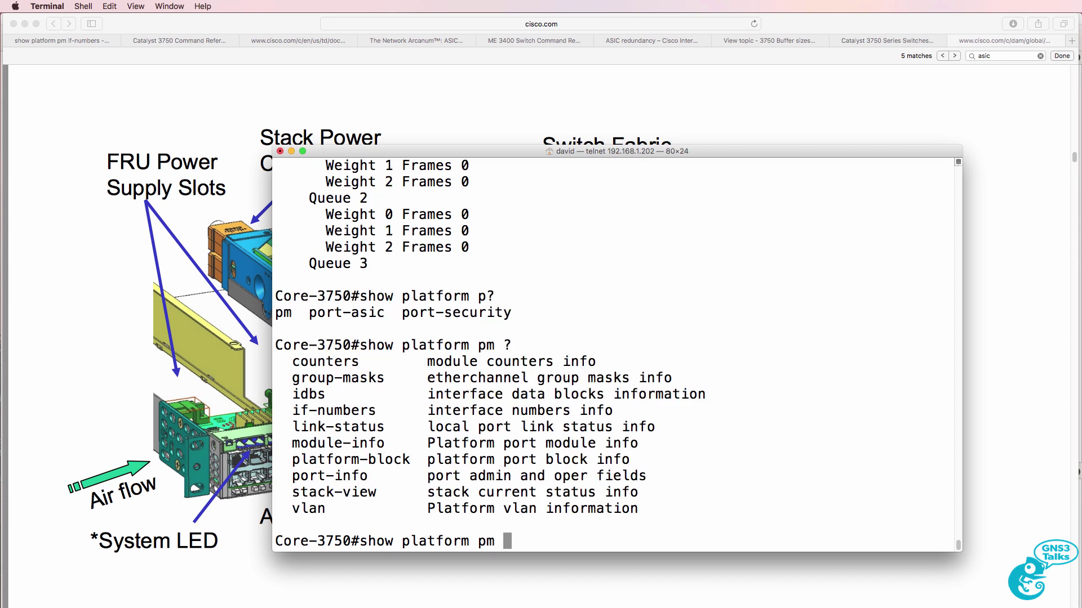
text(if-num)
key(Tab)
key(Return)
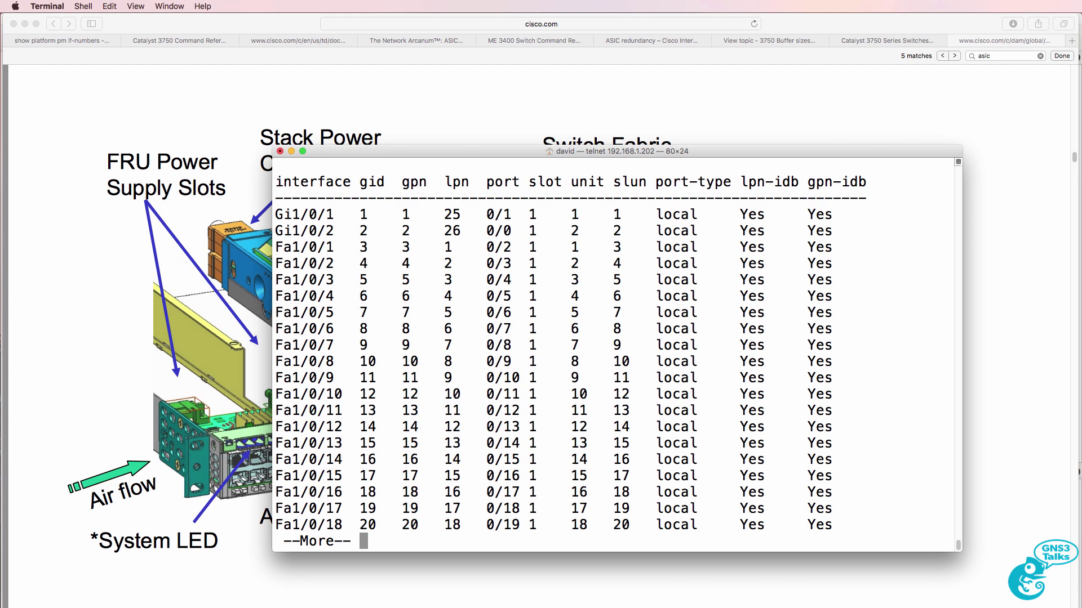
key(q)
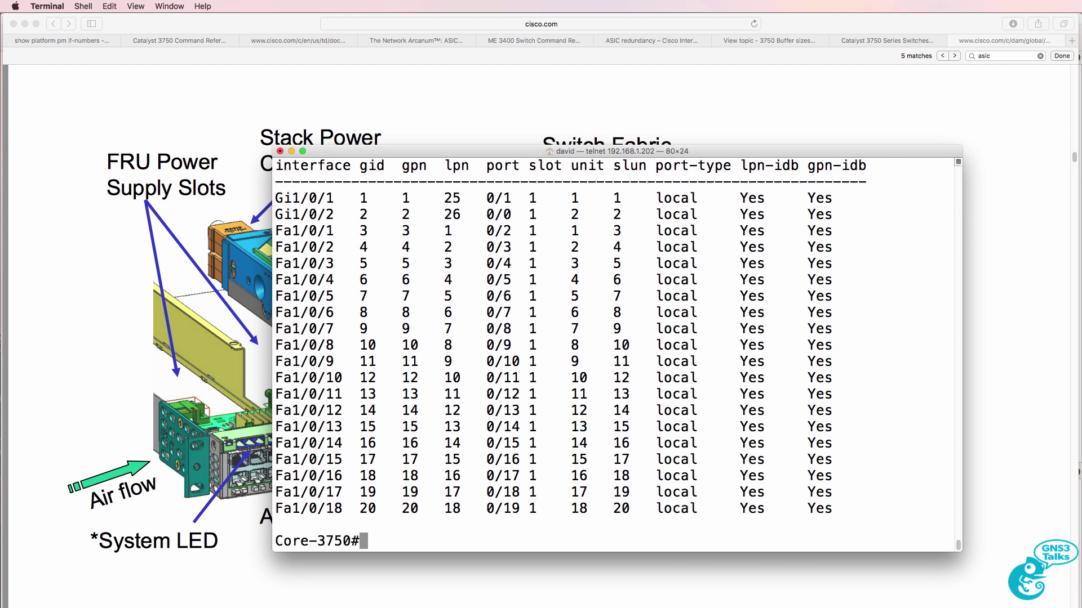
key(Up)
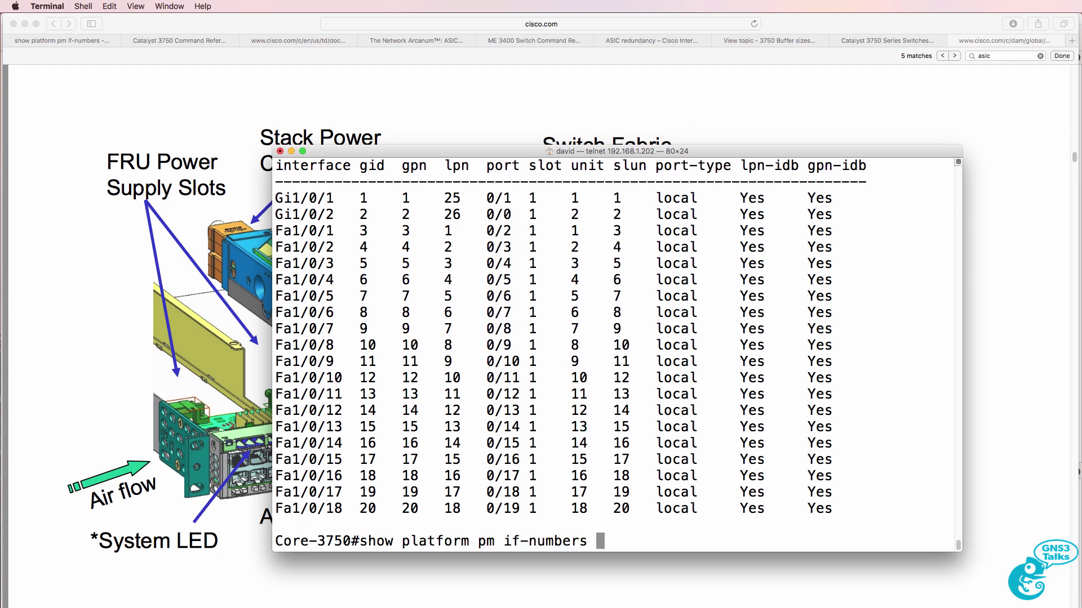
key(BackSpace)
key(BackSpace)
key(BackSpace)
key(BackSpace)
key(BackSpace)
key(BackSpace)
key(BackSpace)
key(BackSpace)
key(BackSpace)
key(BackSpace)
key(BackSpace)
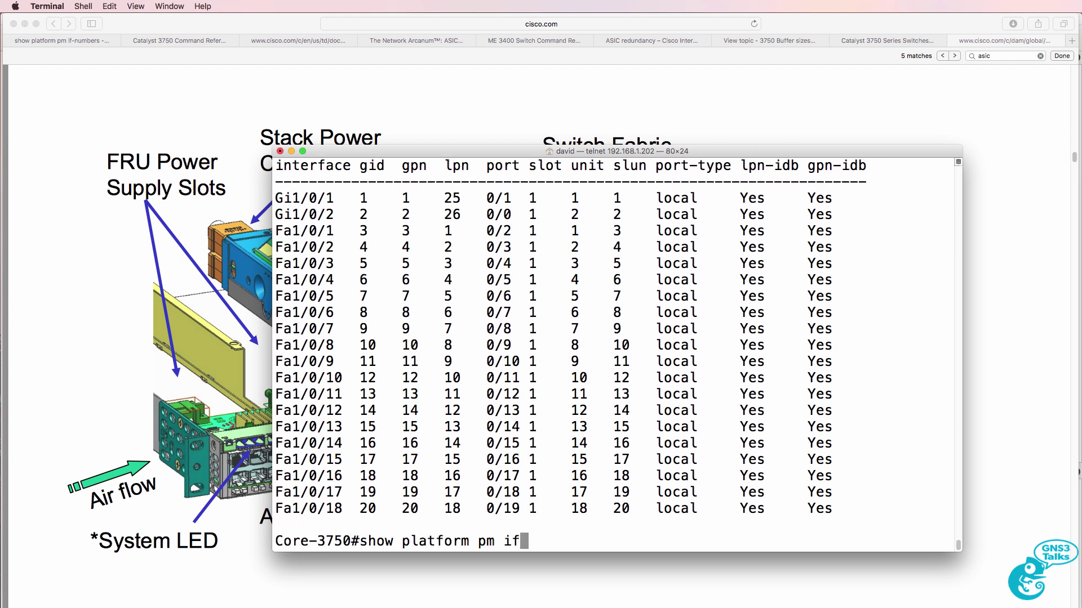
- Run 'show platform pm platform-block' to list Fa1/0/1–Fa1/0/21 on asic 0
text(pl)
key(Tab)
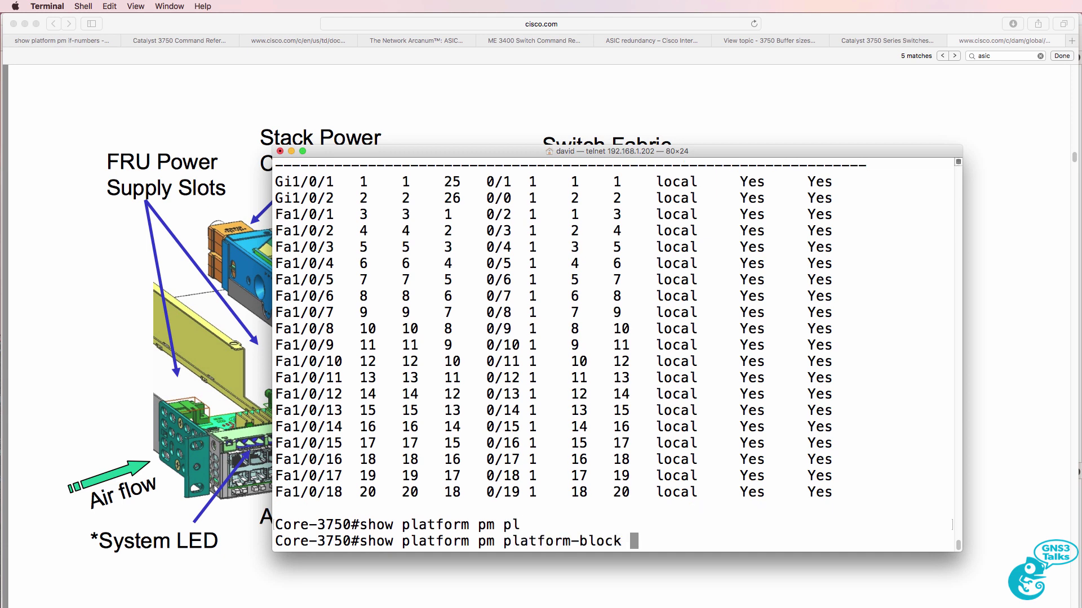
key(Return)
scroll(617, 352, up, 2)
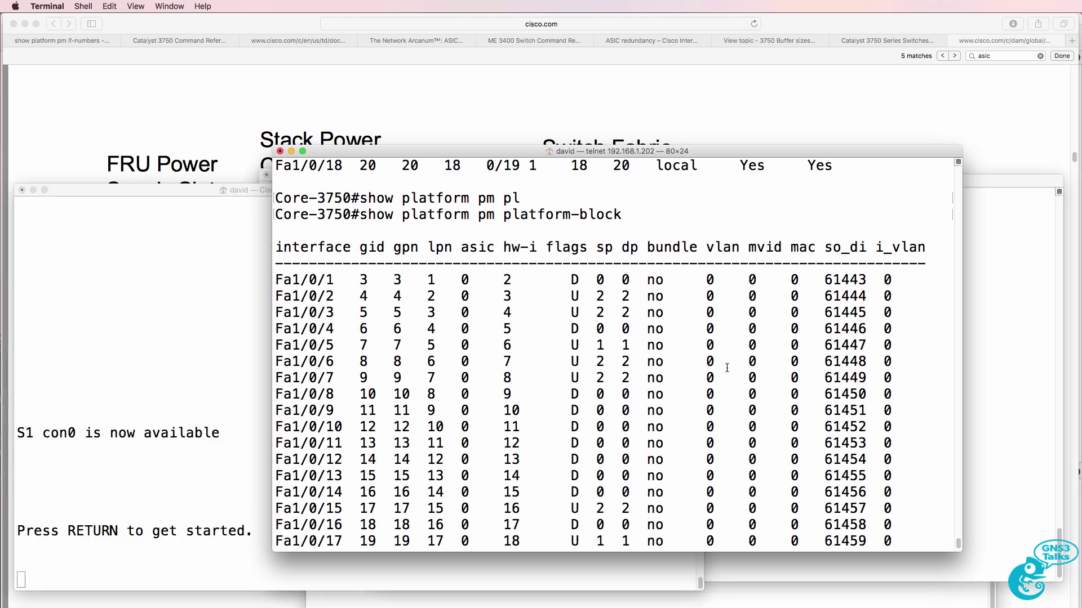
scroll(617, 352, down, 3)
key(q)
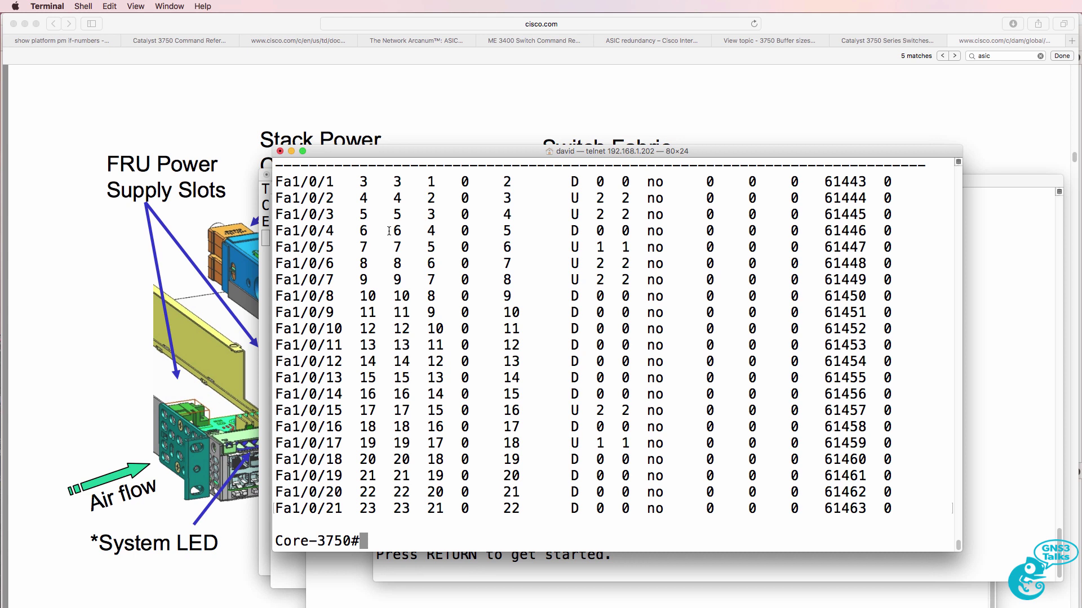
- Run 'show platform tcam utilization asic all' with ? help and Tab completion
text(show plat)
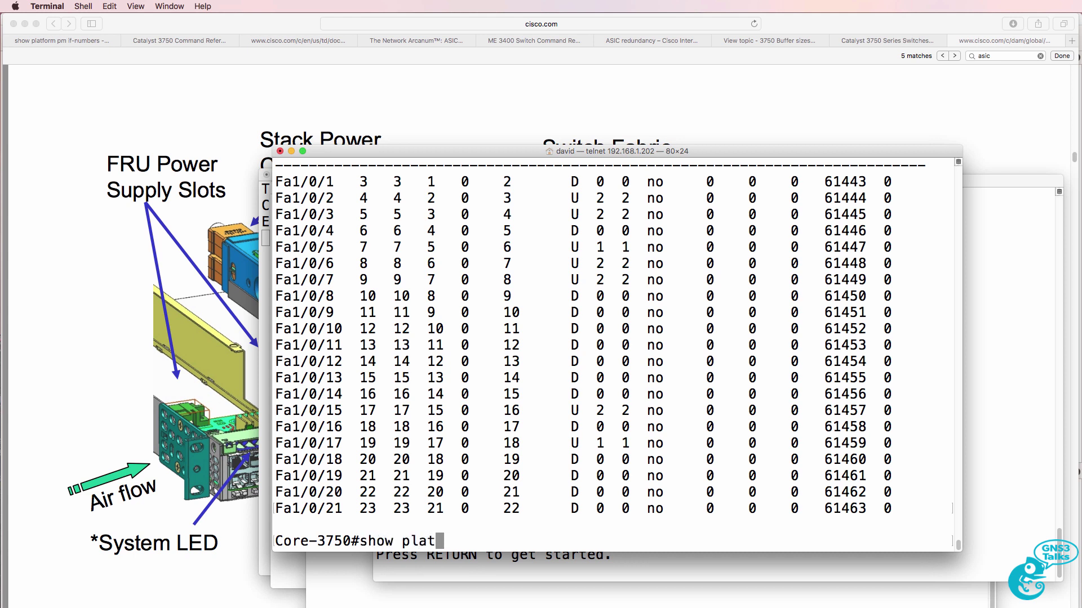
key(Tab)
text(?)
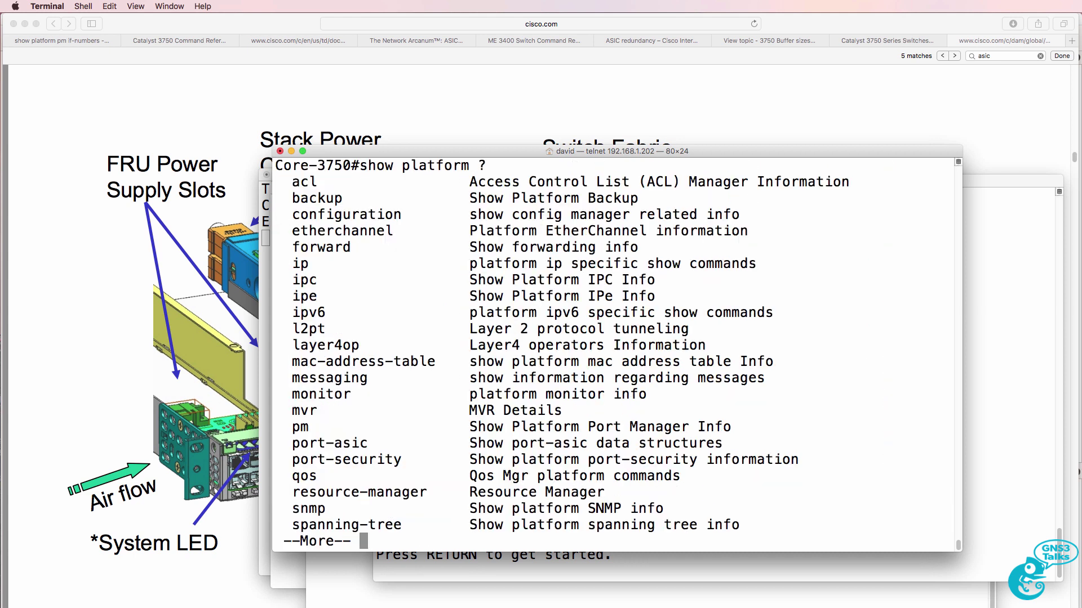
key(space)
text(tc)
key(Tab)
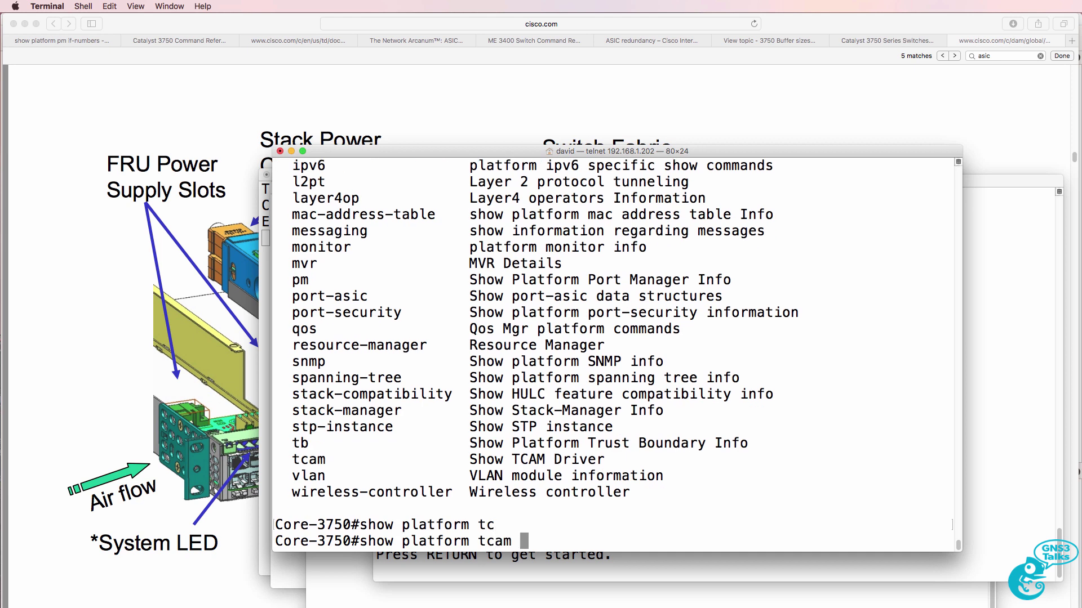
text(?uil)
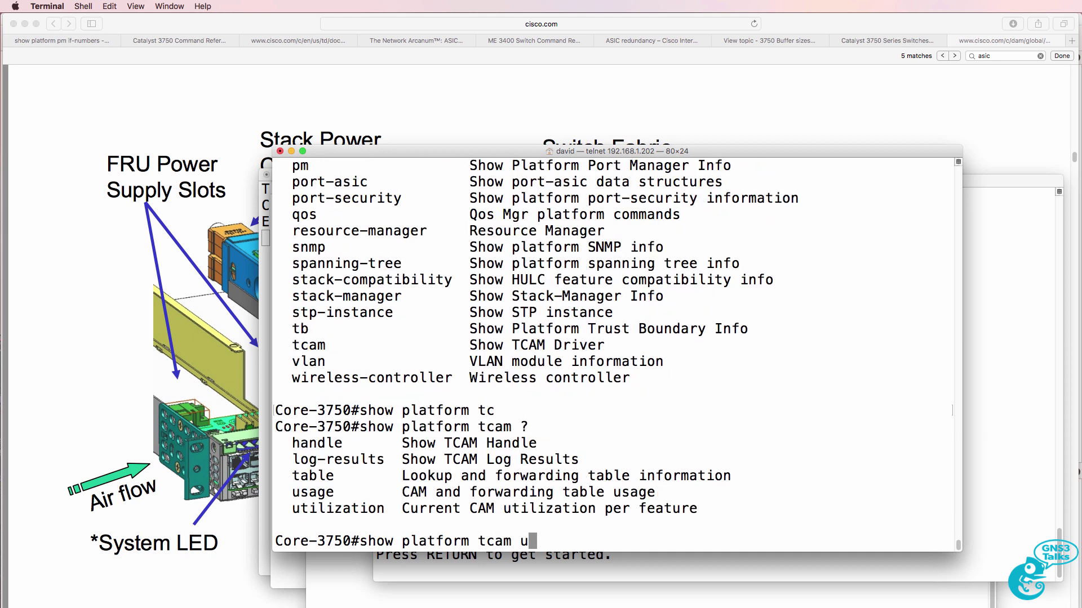
key(Tab)
key(BackSpace)
key(BackSpace)
text(t)
key(Tab)
text(?)
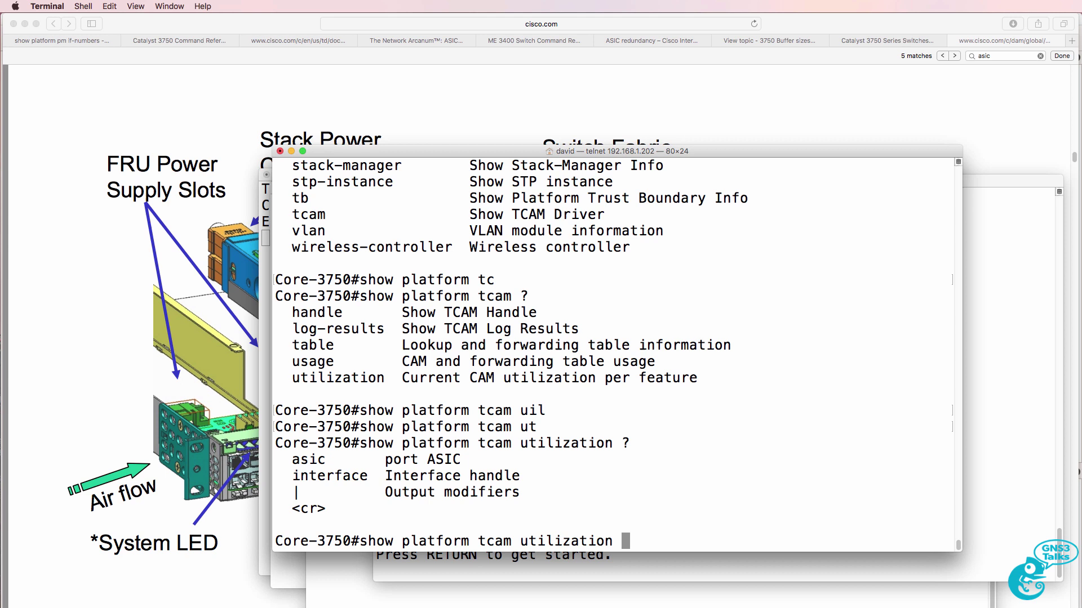
text(asi)
key(Tab)
text(?all)
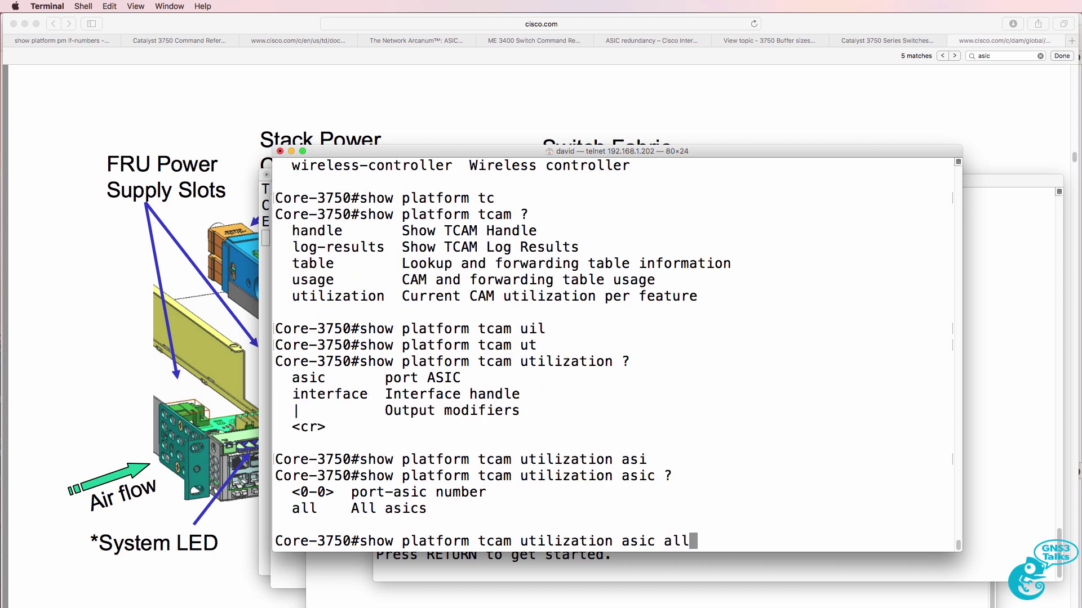
key(Return)
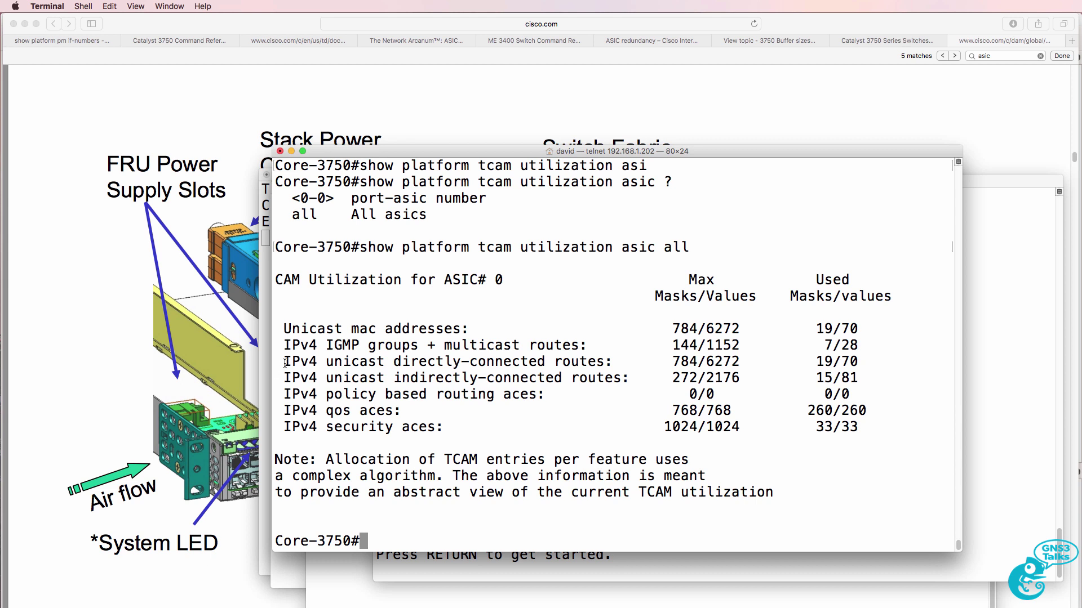
- Highlight the directly-connected routes, IGMP groups and qos aces (260/260) rows, then rerun the report
drag(283, 362, 867, 362)
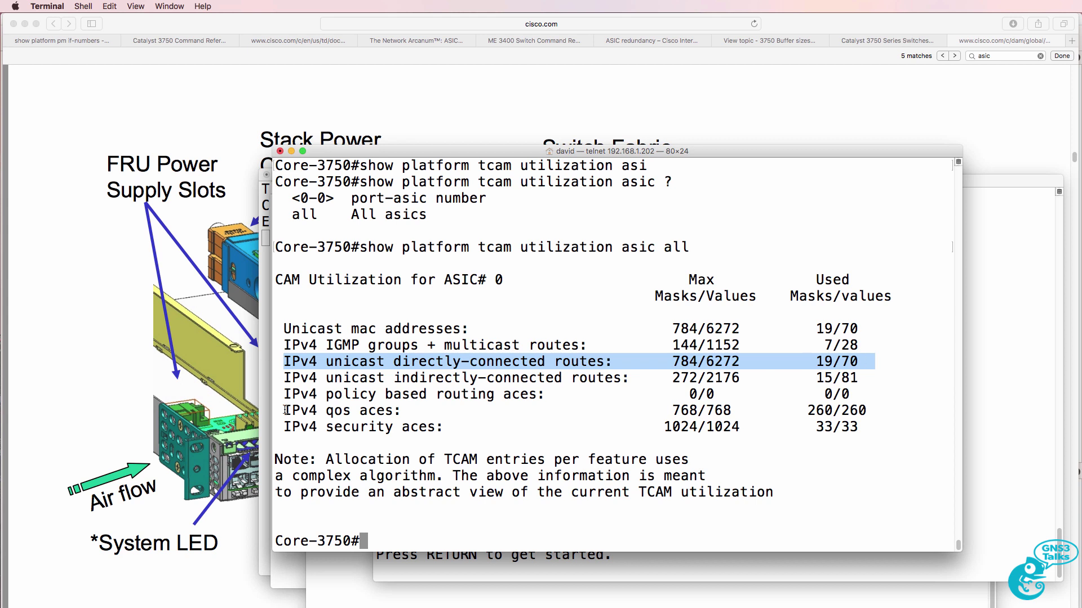
drag(285, 410, 952, 410)
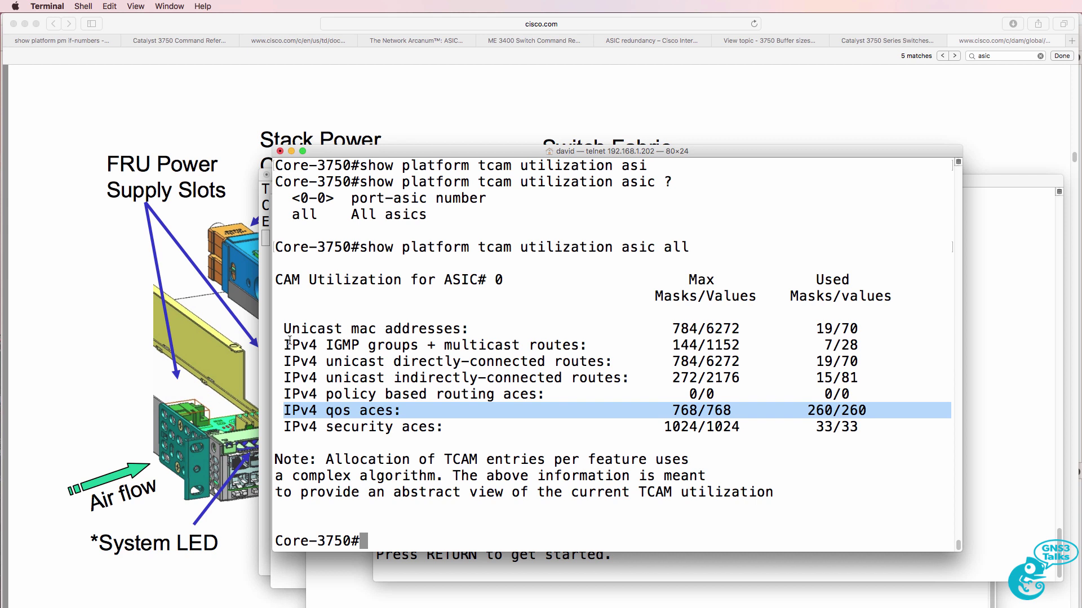
drag(280, 345, 893, 347)
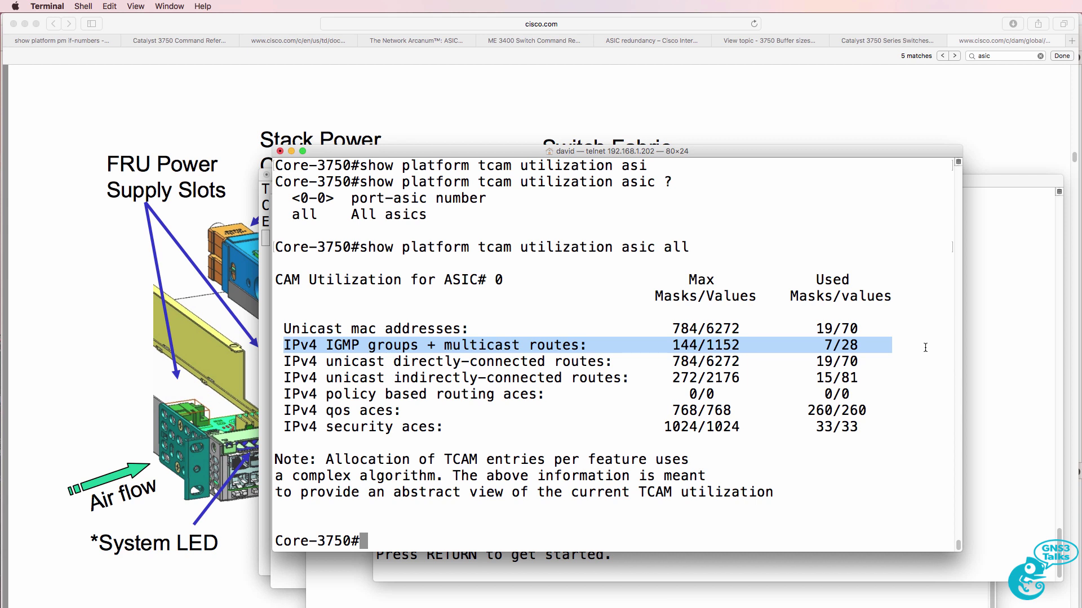
drag(282, 410, 910, 414)
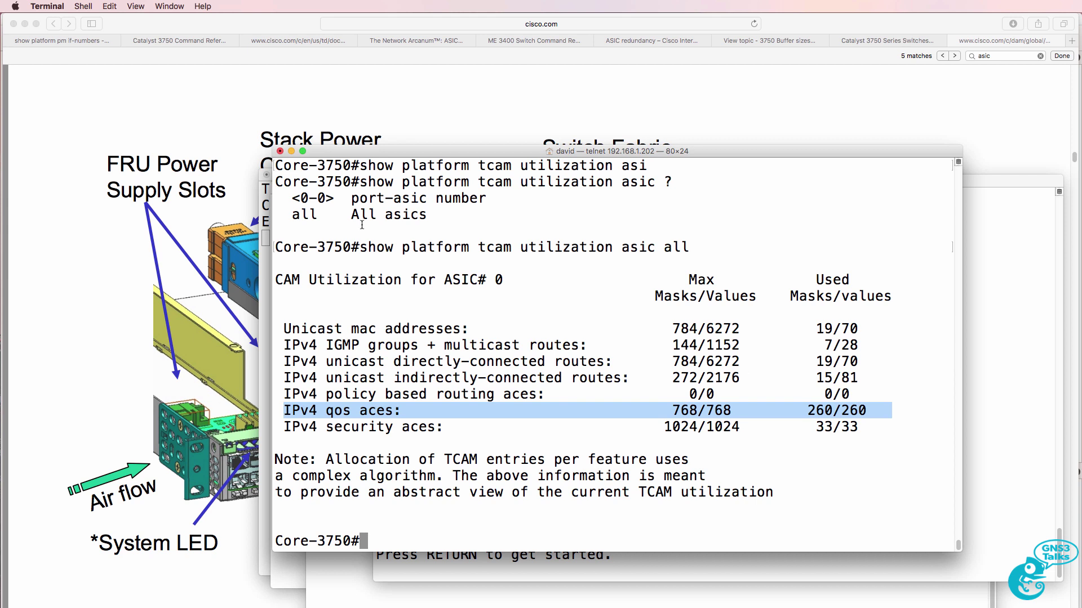
drag(503, 282, 230, 280)
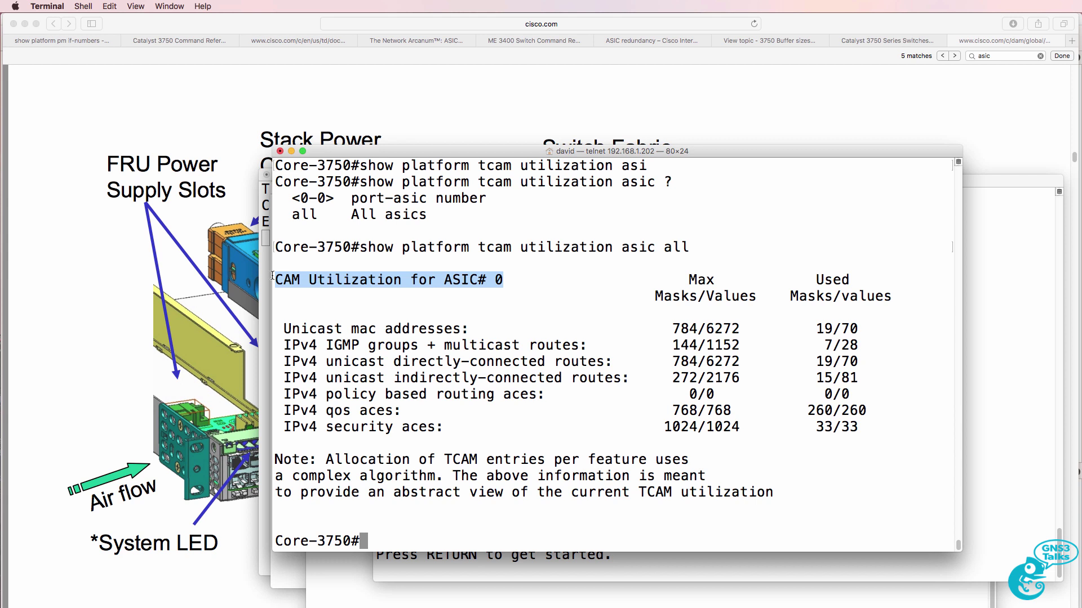
key(Up)
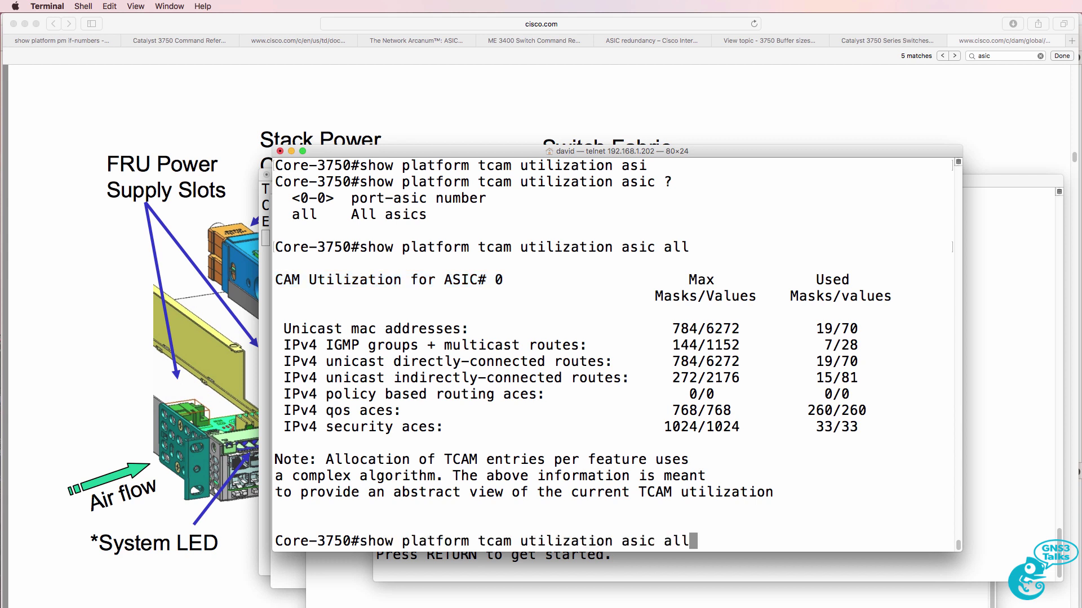
key(Return)
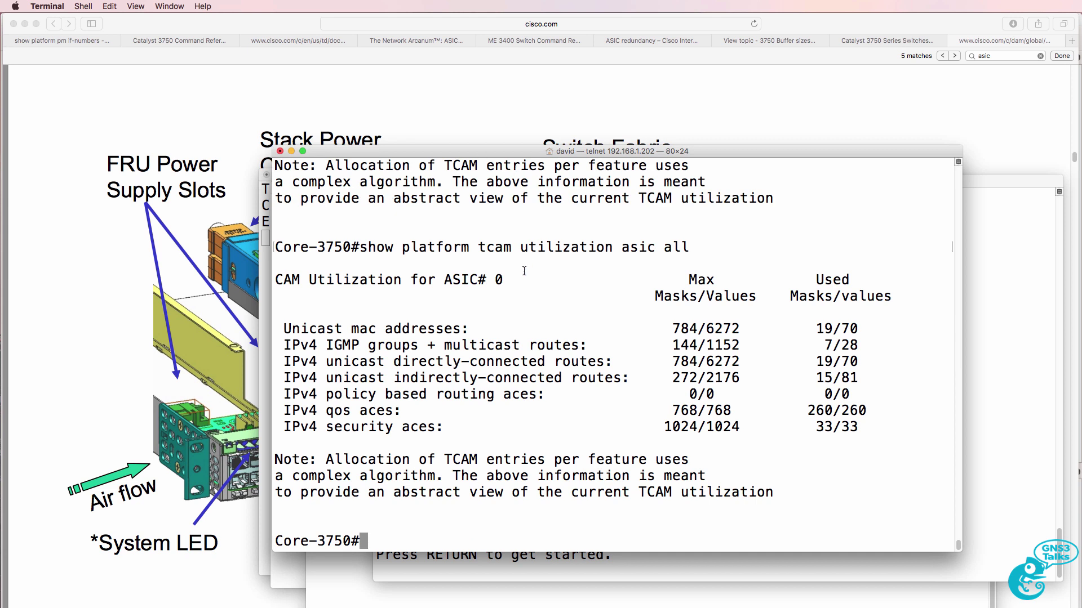
drag(521, 280, 252, 278)
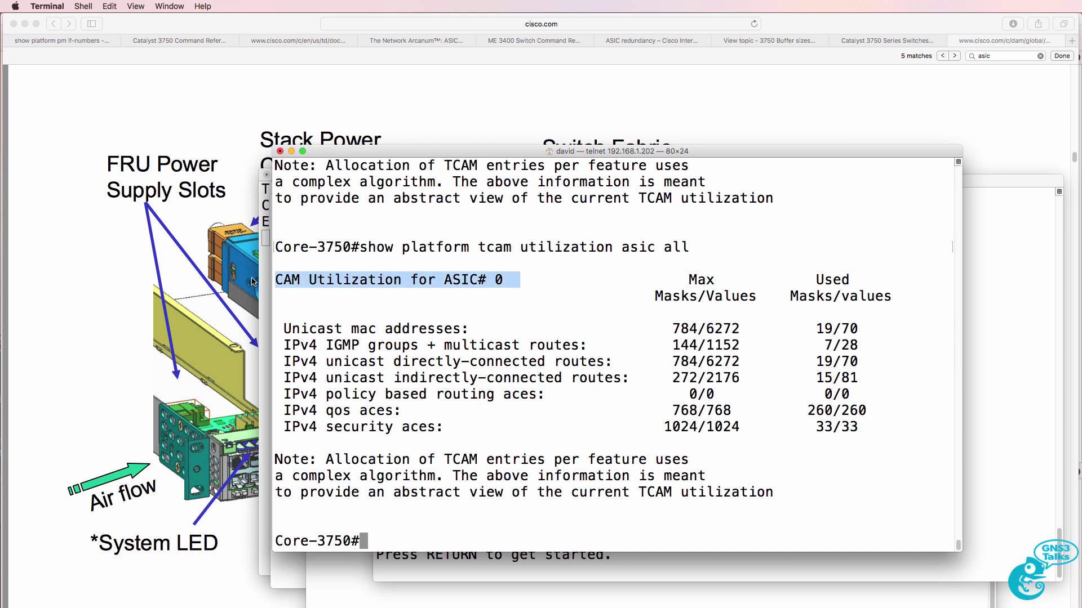
- Run 'sh sdm prefer' and highlight the current 'desktop default' template
text(s)
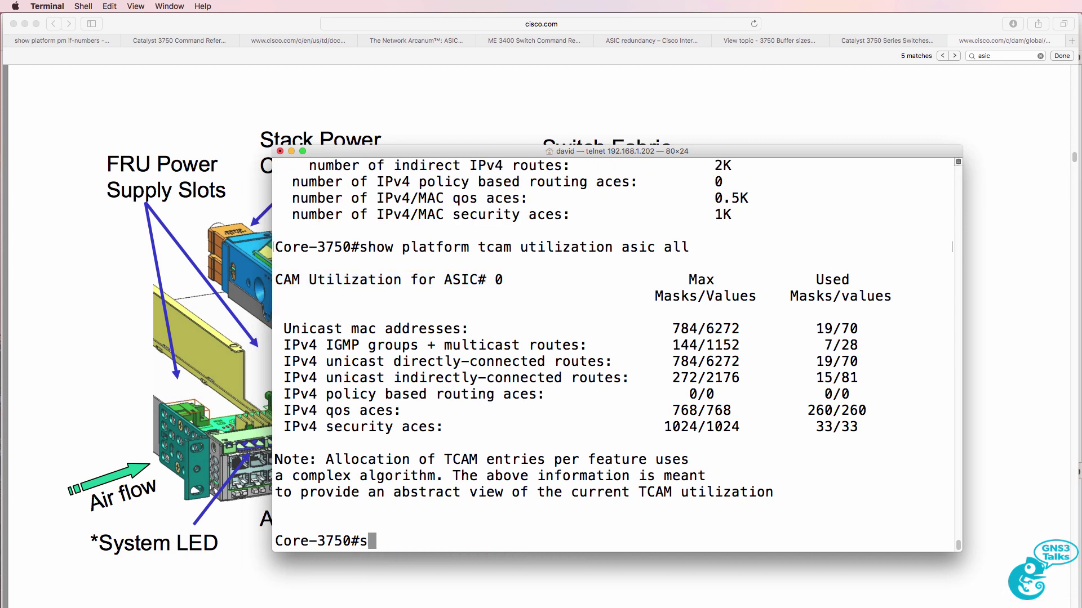
text(h sdm pe)
key(BackSpace)
text(r)
key(Tab)
key(Return)
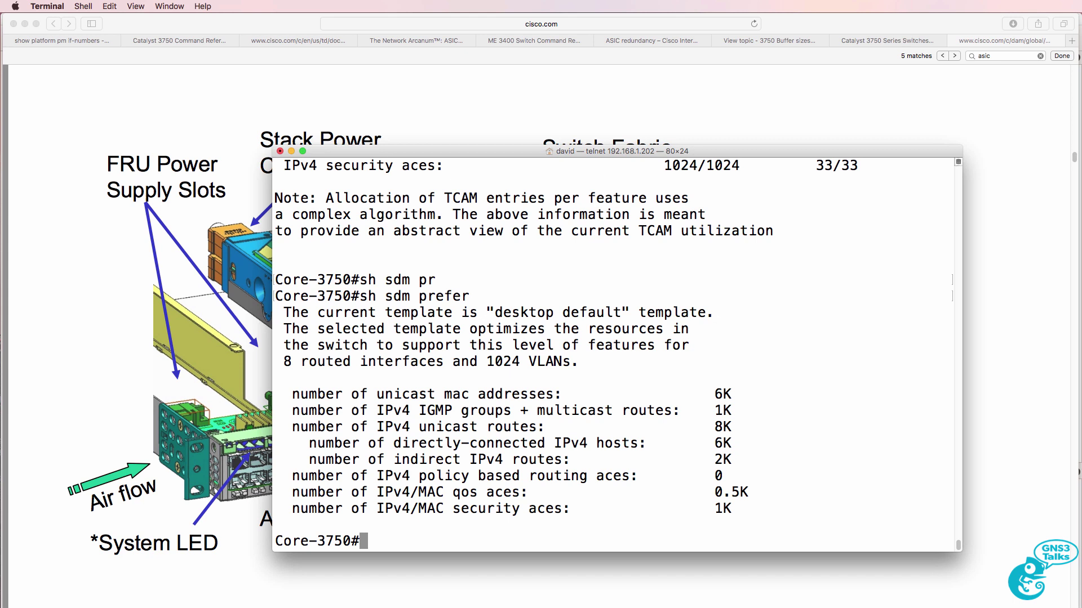
drag(494, 313, 633, 310)
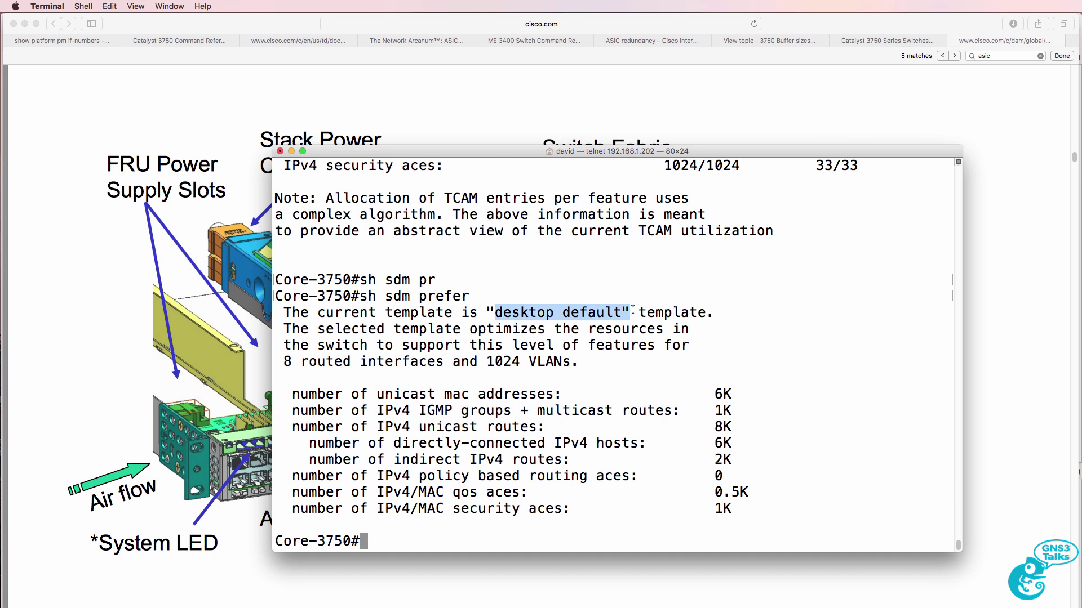
click(633, 310)
- Enter 'conf t' and apply 'sdm prefer vlan', effective after the next reload
text(conf t)
key(Return)
text(sd)
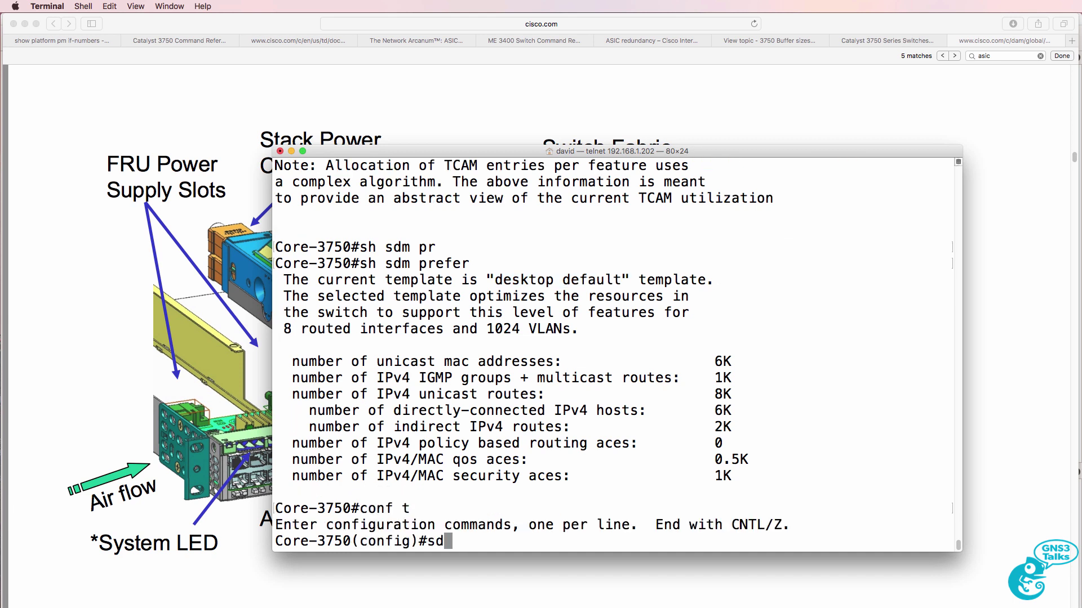
text(m ?pre)
key(Tab)
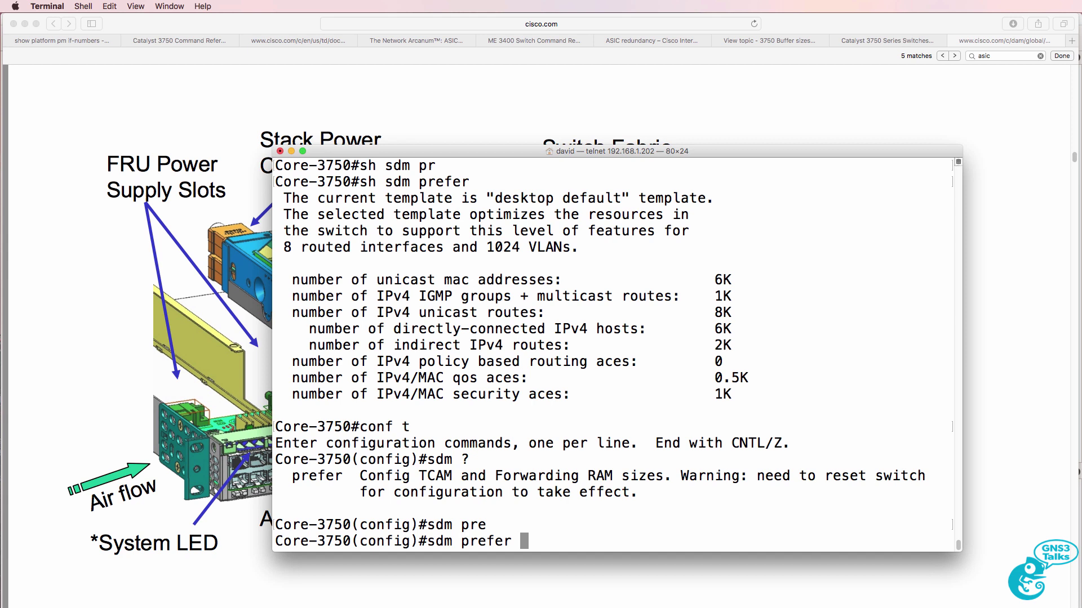
text(?)
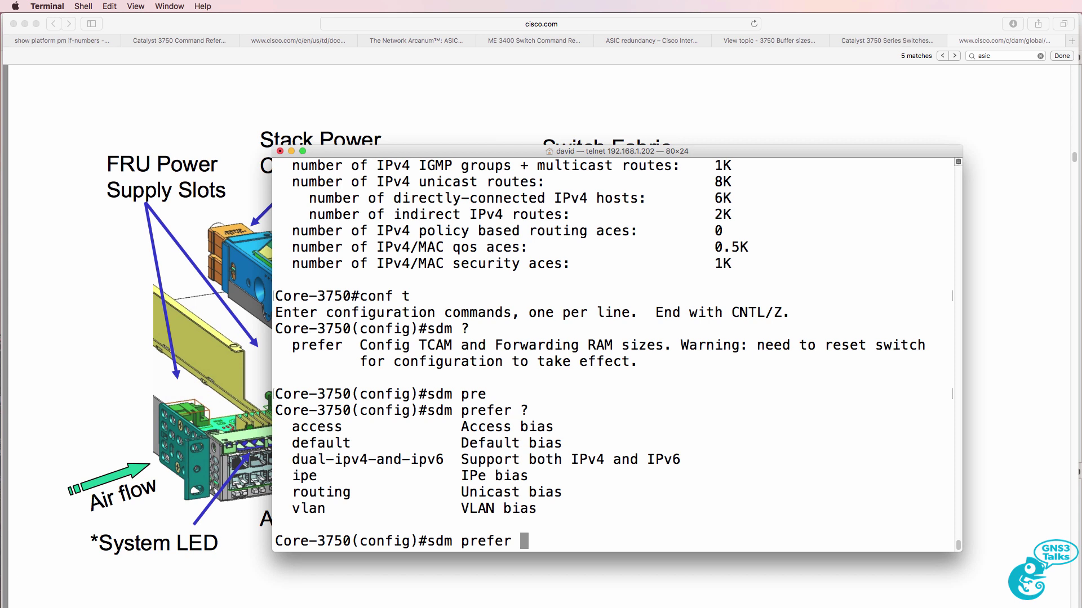
text(vlan ?)
key(Return)
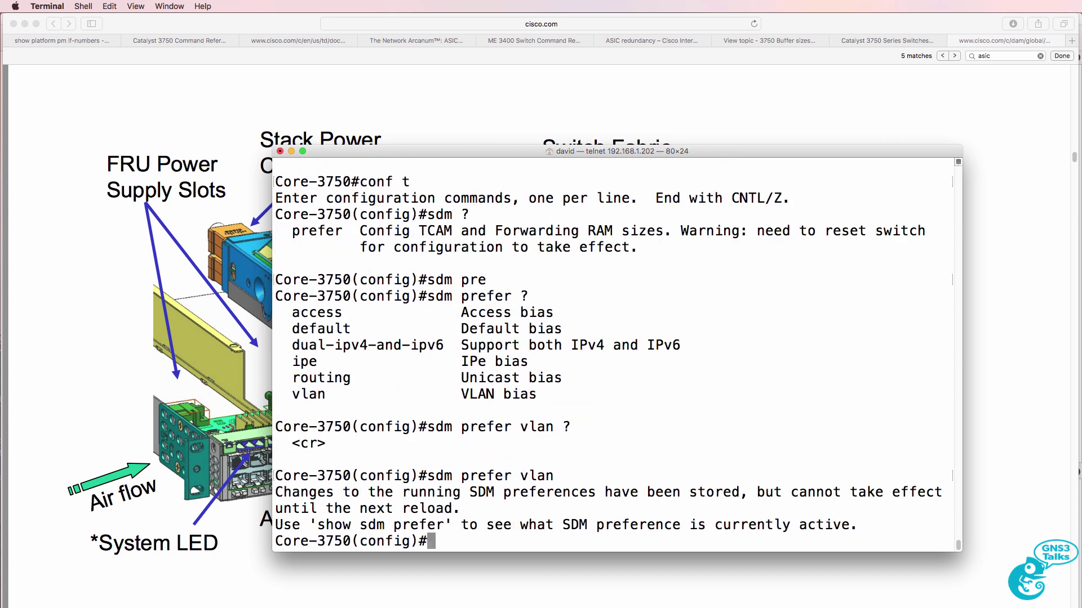